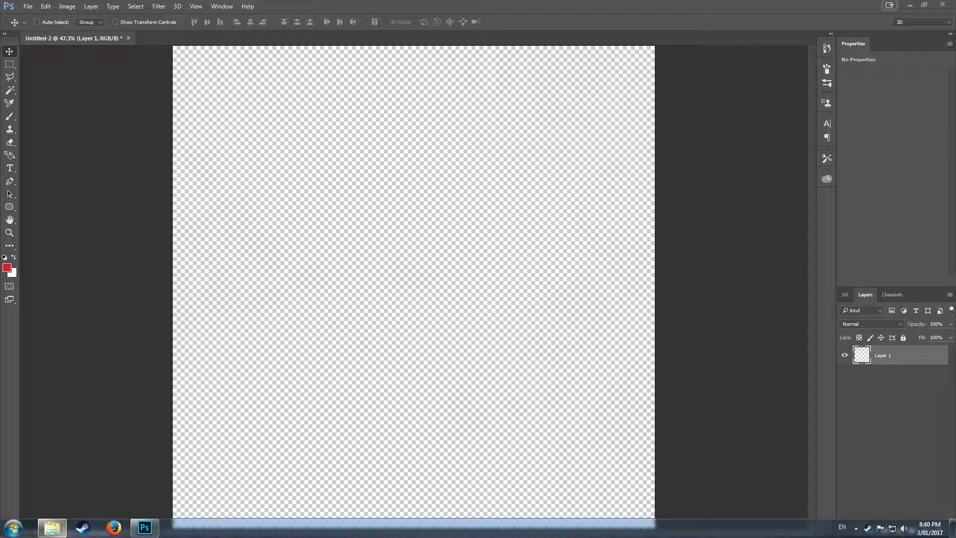
Import awp.obj from the Resource 2 OBJ Files folder as a 3D layer, accepting the scene size in millimeters
{"action": "left_click", "coordinate": [52, 527]}
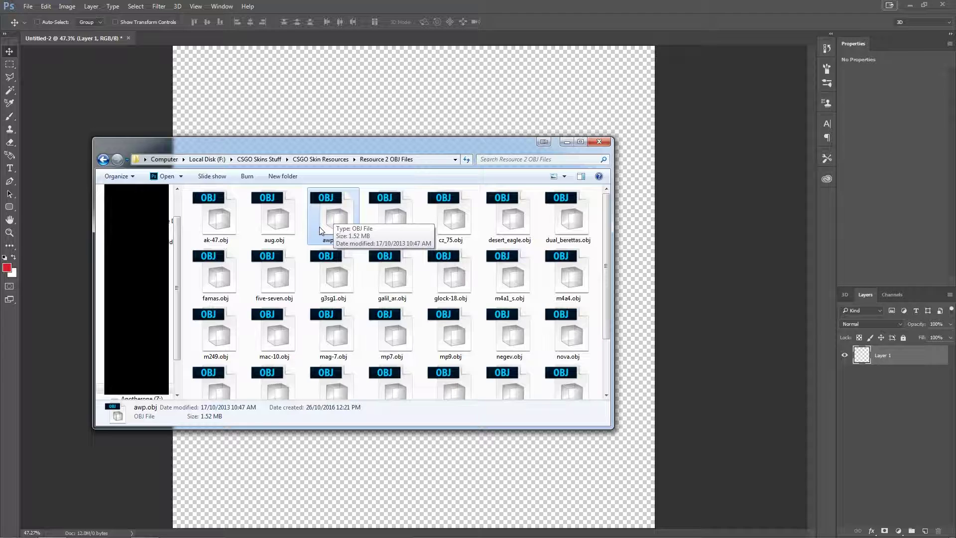
{"action": "left_click_drag", "start_coordinate": [318, 226], "coordinate": [435, 118]}
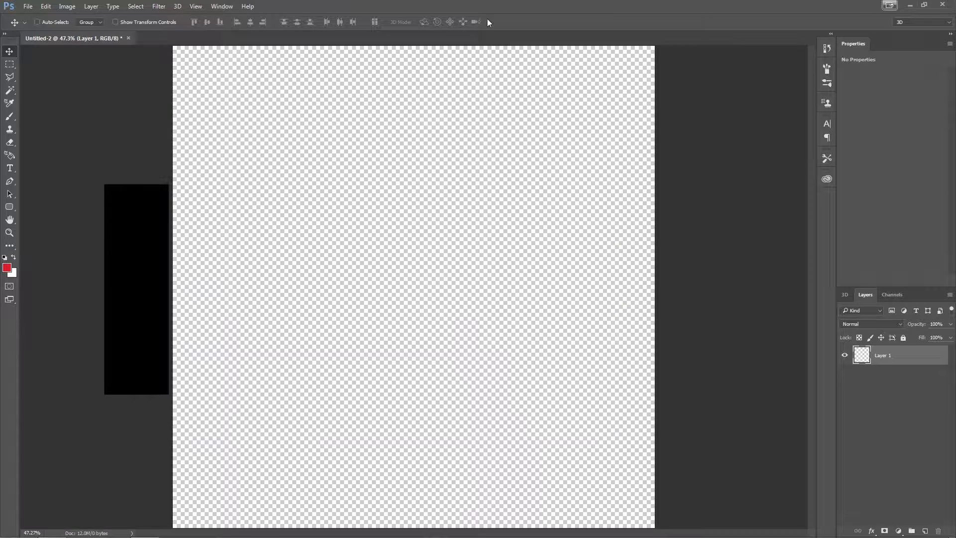
{"action": "left_click", "coordinate": [53, 527]}
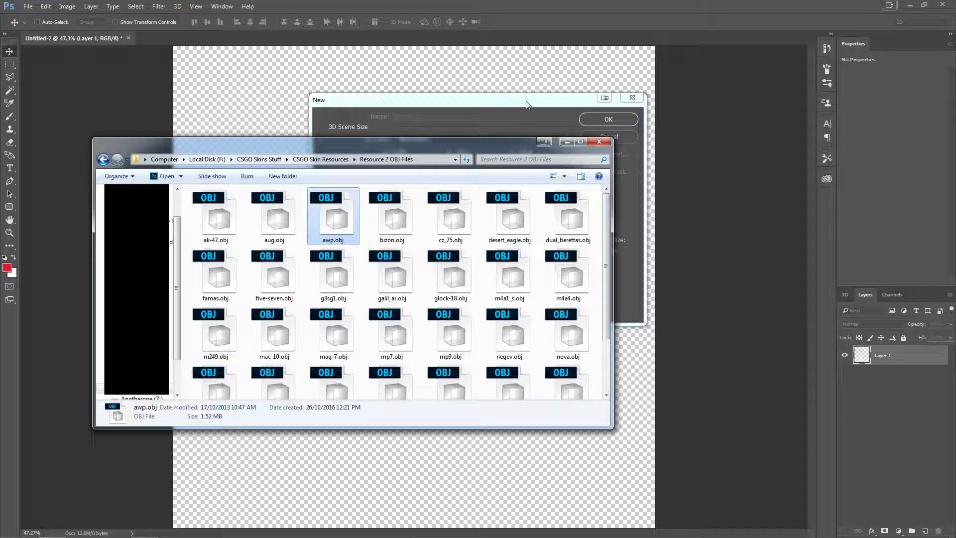
{"action": "left_click", "coordinate": [426, 102]}
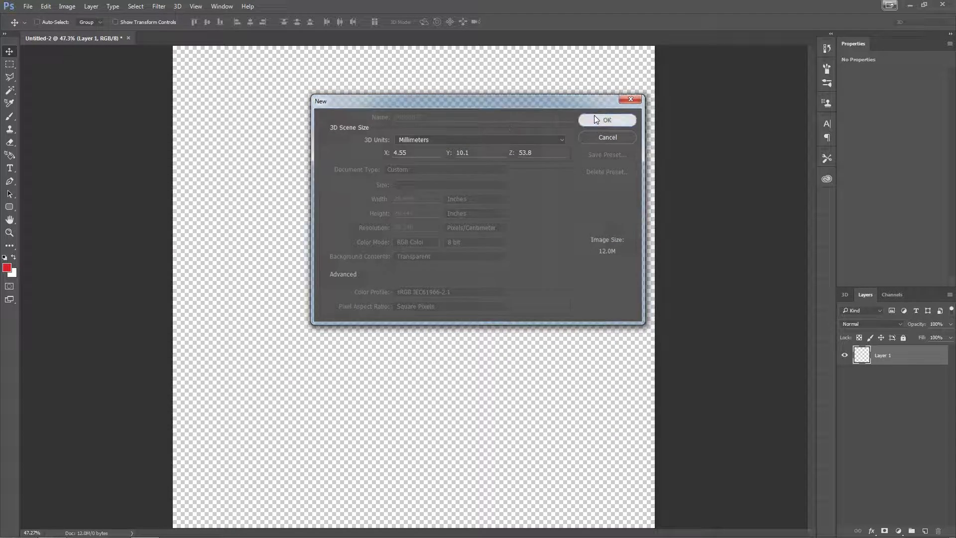
{"action": "left_click", "coordinate": [595, 118]}
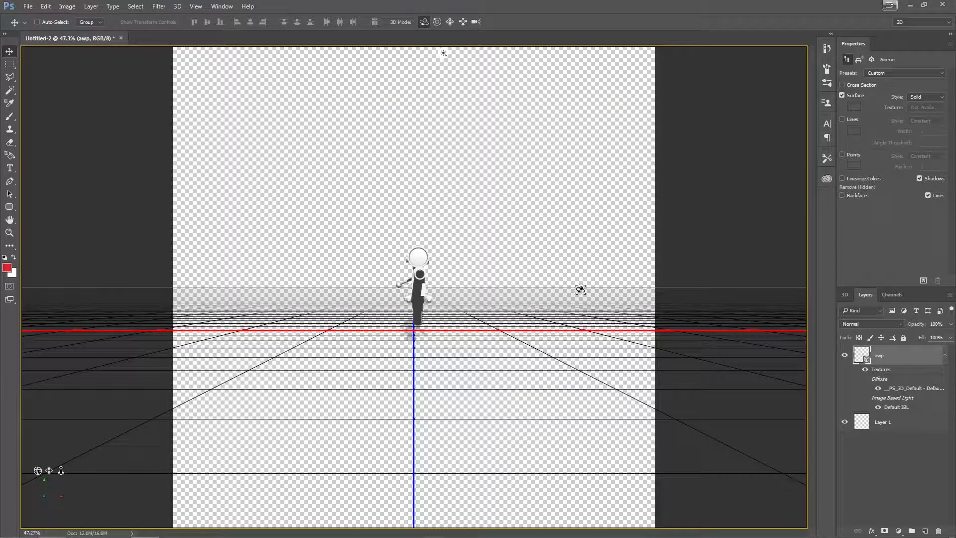
{"action": "left_click_drag", "start_coordinate": [576, 288], "coordinate": [489, 312]}
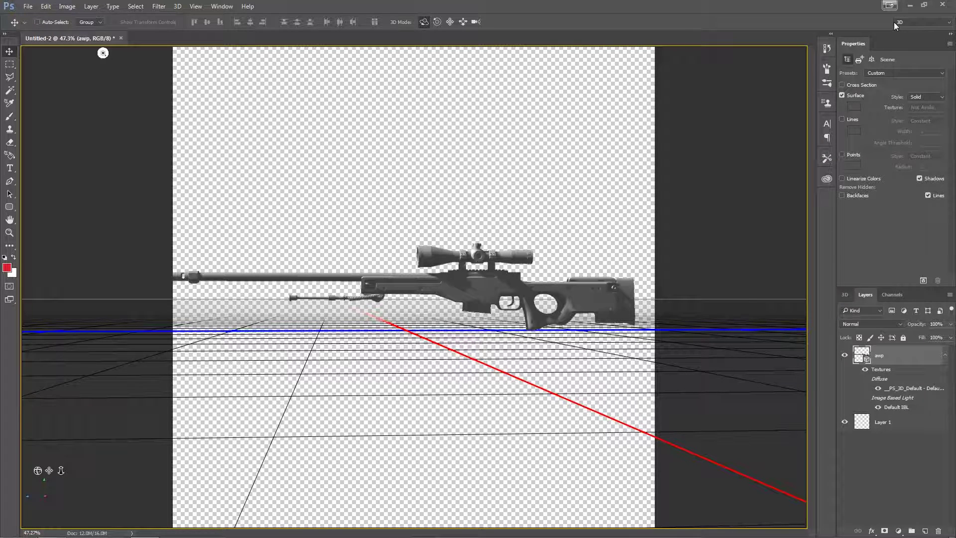
{"action": "left_click_drag", "start_coordinate": [512, 223], "coordinate": [528, 259]}
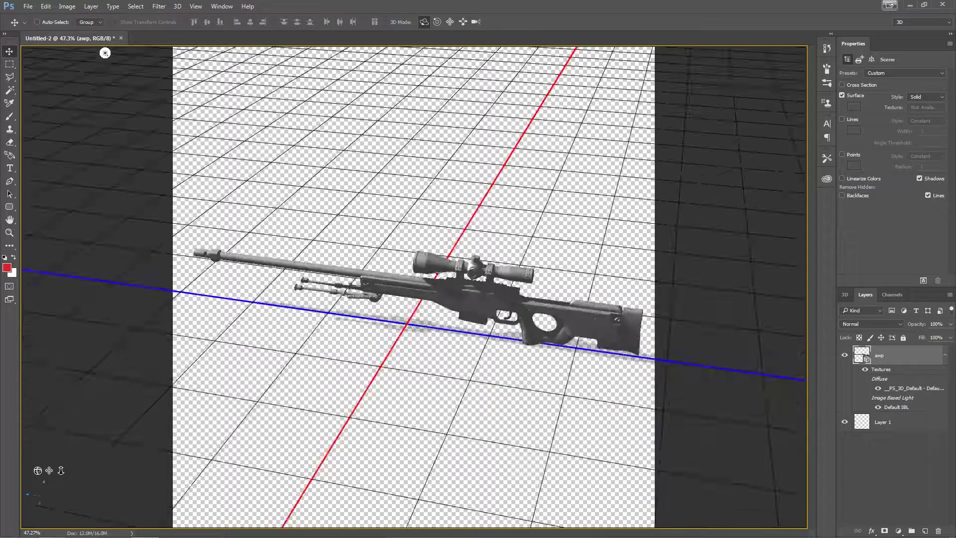
{"action": "mouse_move", "coordinate": [105, 53]}
{"action": "left_mouse_down"}
{"action": "mouse_move", "coordinate": [734, 52]}
{"action": "mouse_move", "coordinate": [97, 53]}
{"action": "left_mouse_up"}
{"action": "left_click_drag", "start_coordinate": [601, 234], "coordinate": [608, 234]}
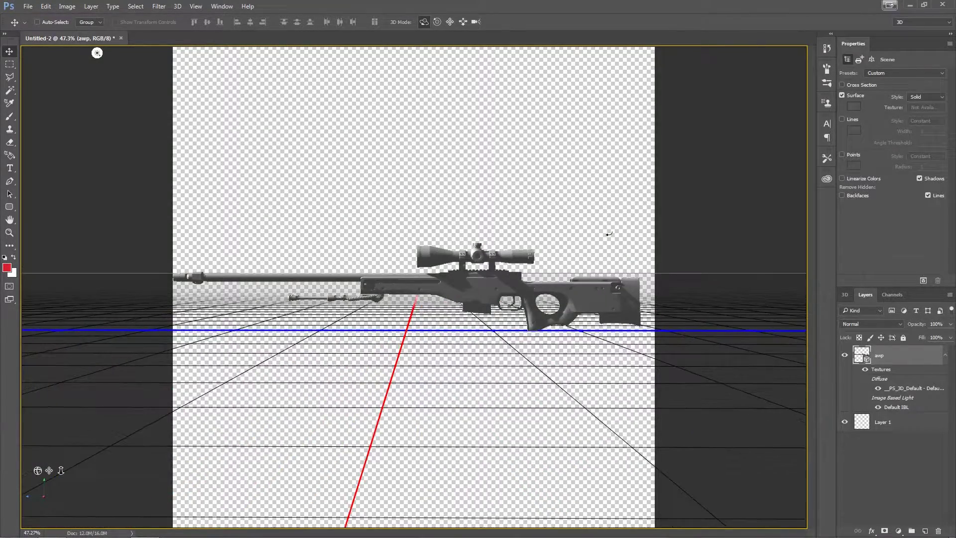
Switch the workspace to Essentials and return to the 3D workspace
{"action": "left_click", "coordinate": [921, 23]}
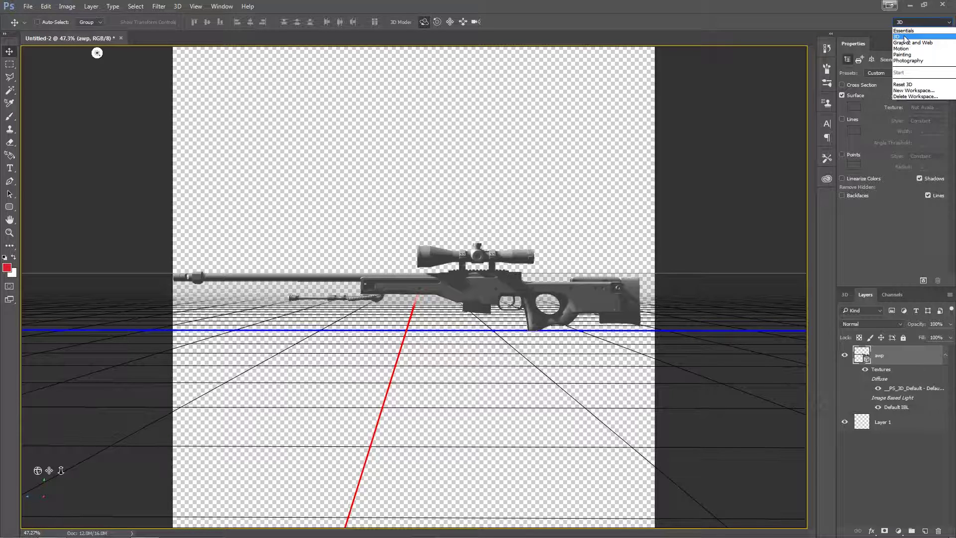
{"action": "left_click", "coordinate": [904, 36]}
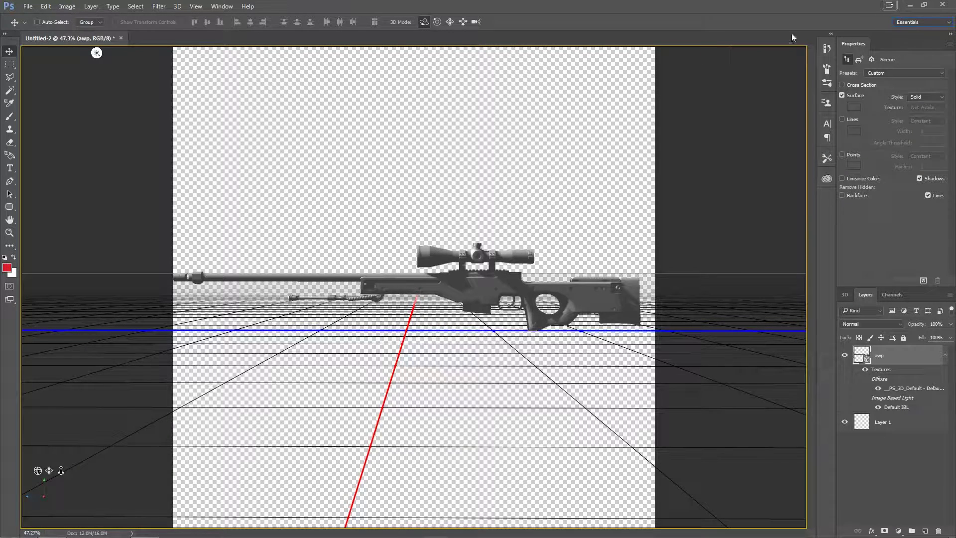
{"action": "left_click", "coordinate": [902, 23]}
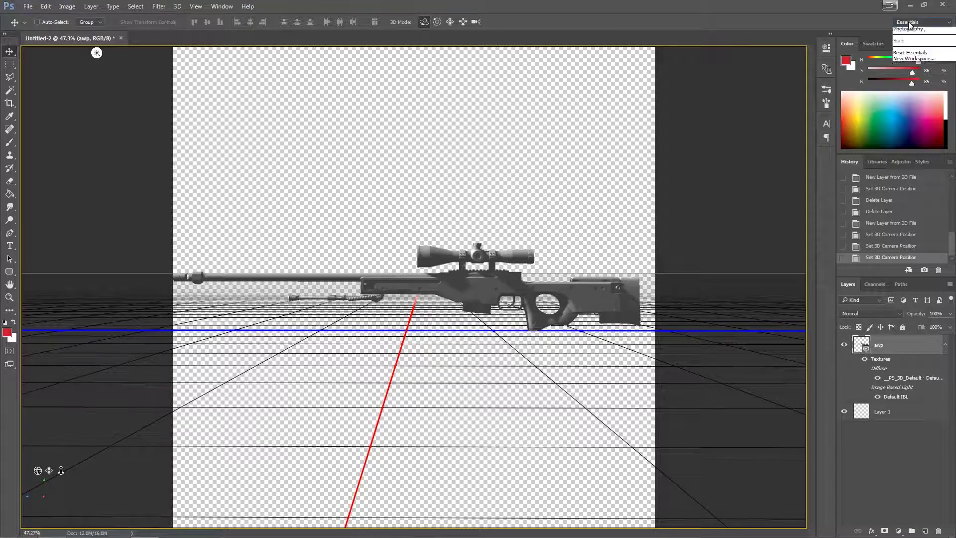
{"action": "left_click", "coordinate": [905, 37]}
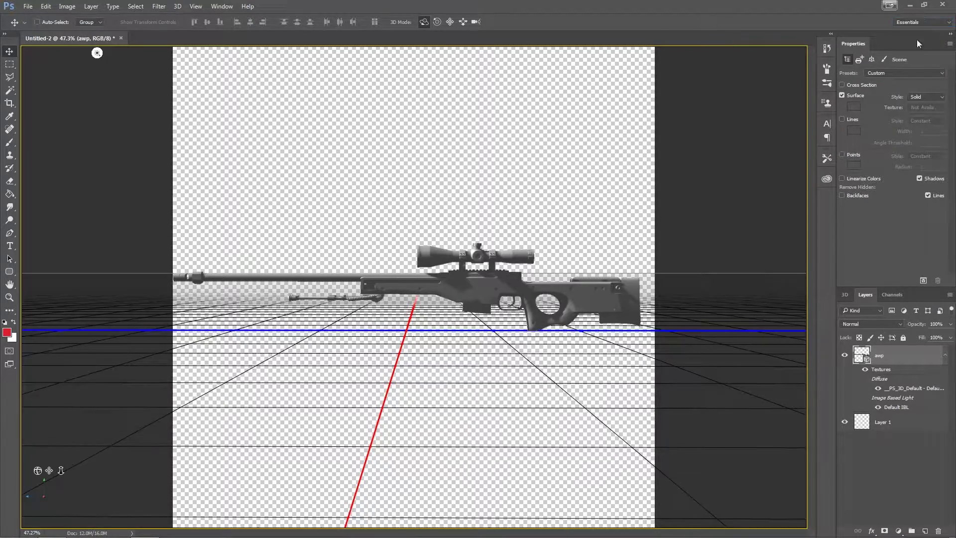
Set the 3D scene's current camera to the Right preset view of the rifle
{"action": "left_click_drag", "start_coordinate": [708, 176], "coordinate": [625, 187]}
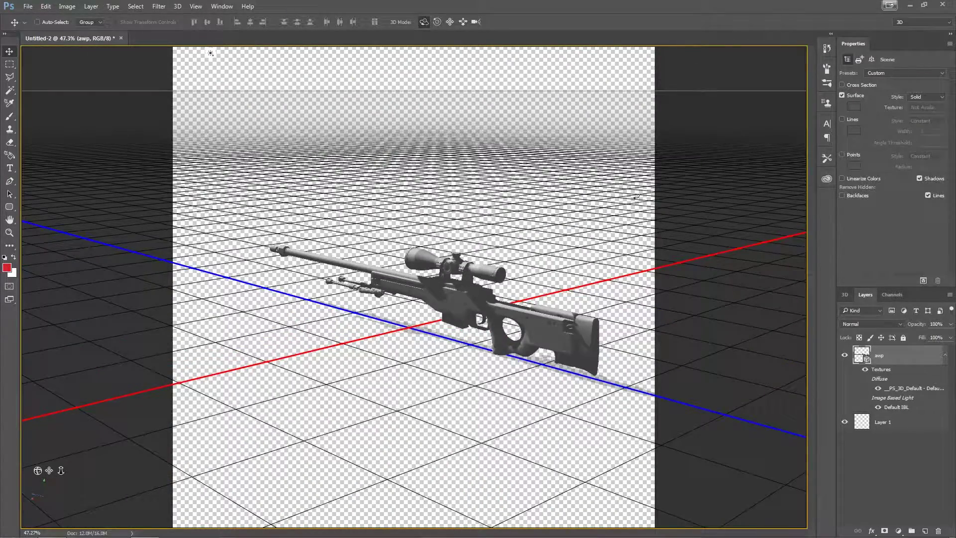
{"action": "left_click", "coordinate": [843, 294]}
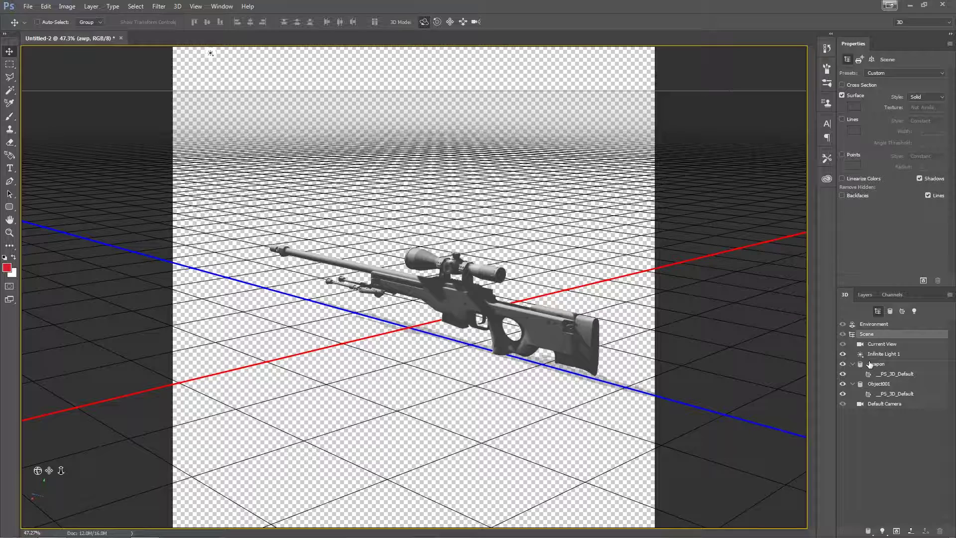
{"action": "left_click_drag", "start_coordinate": [588, 212], "coordinate": [668, 210]}
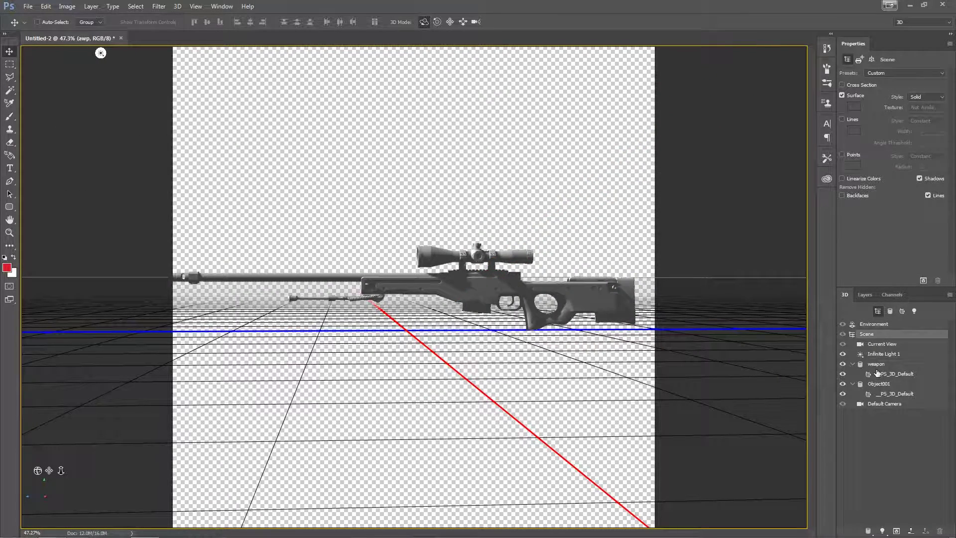
{"action": "left_click", "coordinate": [889, 344]}
{"action": "left_click", "coordinate": [925, 73]}
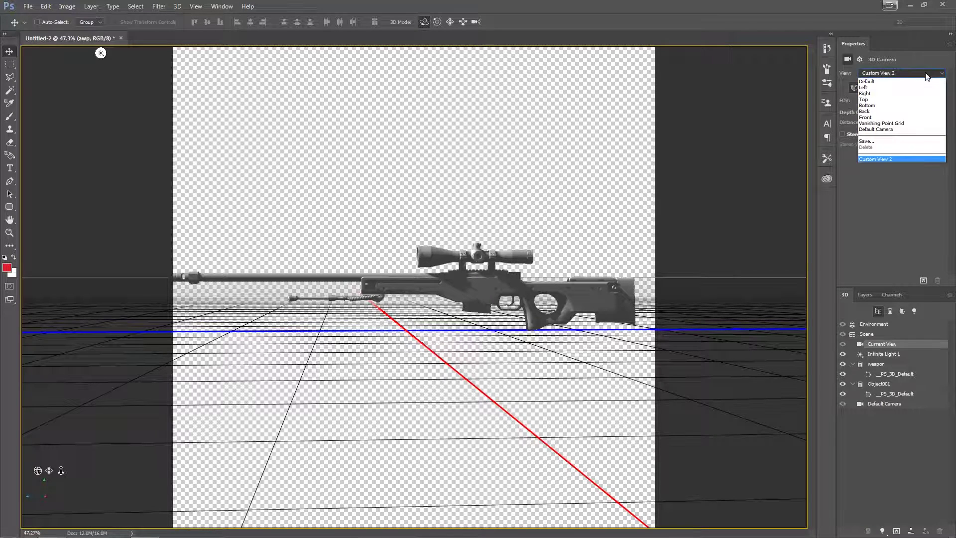
{"action": "left_click", "coordinate": [453, 197]}
{"action": "left_click_drag", "start_coordinate": [572, 235], "coordinate": [557, 238]}
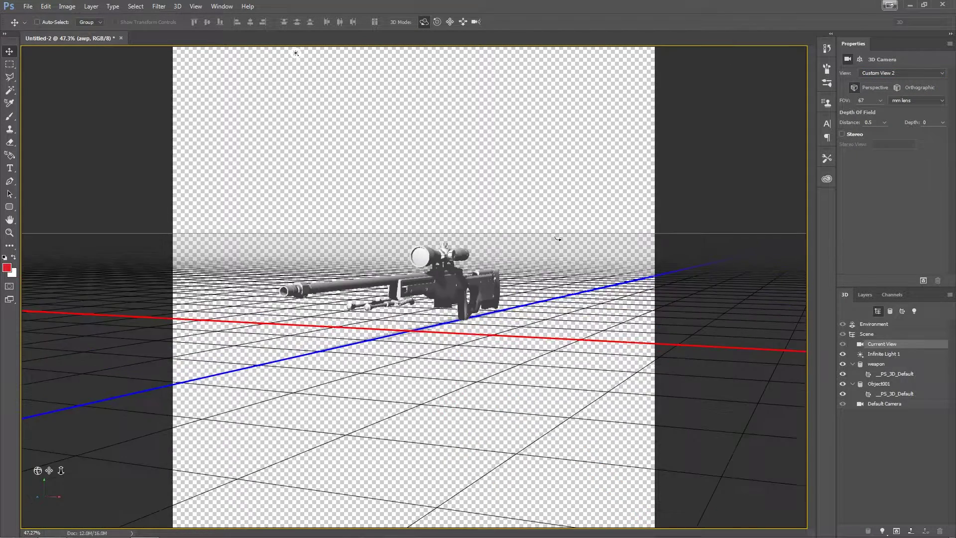
{"action": "left_click", "coordinate": [882, 74]}
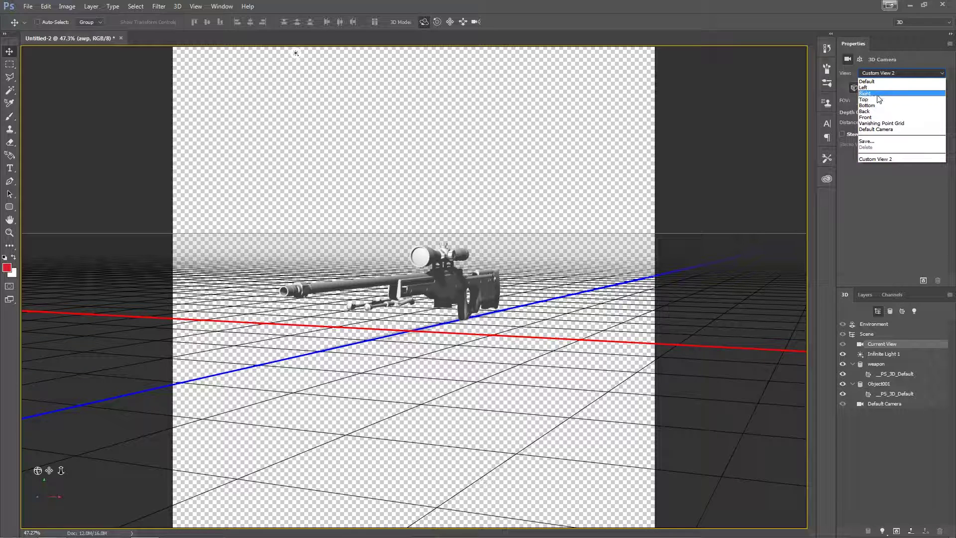
{"action": "left_click", "coordinate": [877, 93]}
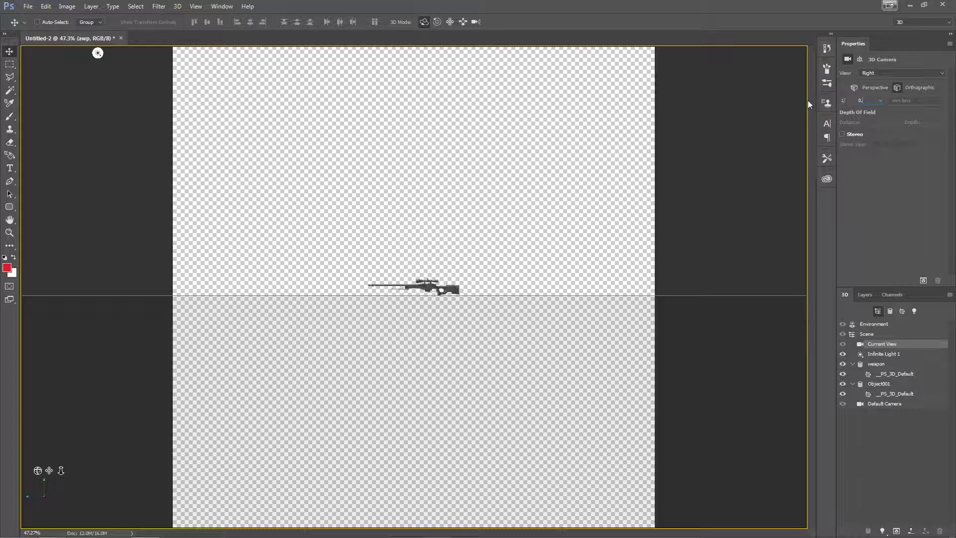
Set the orthographic camera scale to 0.2 so the rifle fills the canvas width
{"action": "type", "text": "1"}
{"action": "key", "text": "BackSpace"}
{"action": "type", "text": "5"}
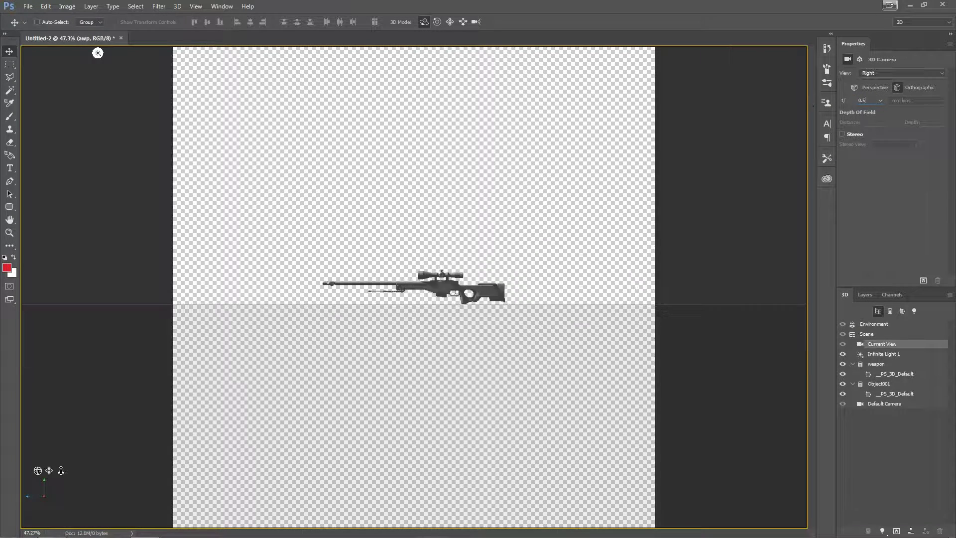
{"action": "key", "text": "BackSpace"}
{"action": "type", "text": "23"}
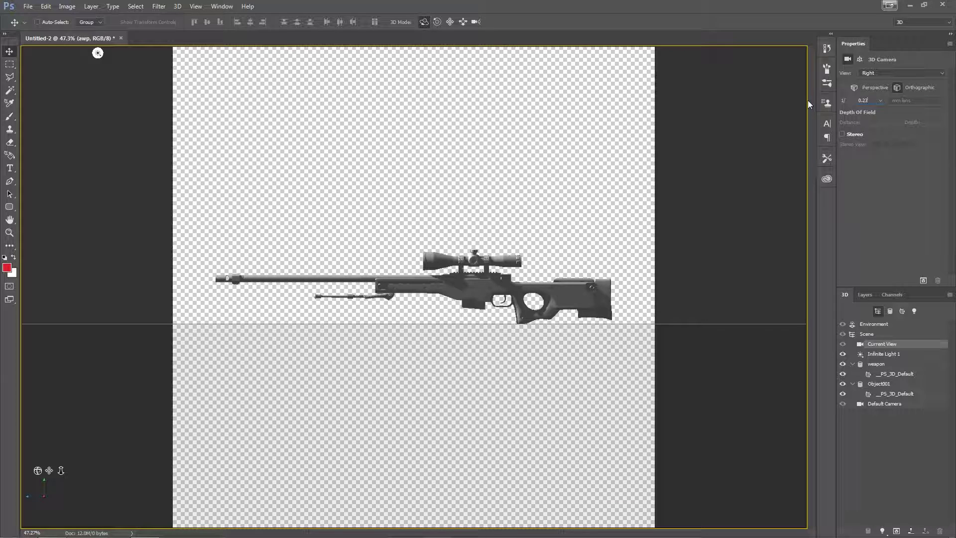
{"action": "key", "text": "BackSpace"}
{"action": "type", "text": "3"}
{"action": "key", "text": "BackSpace"}
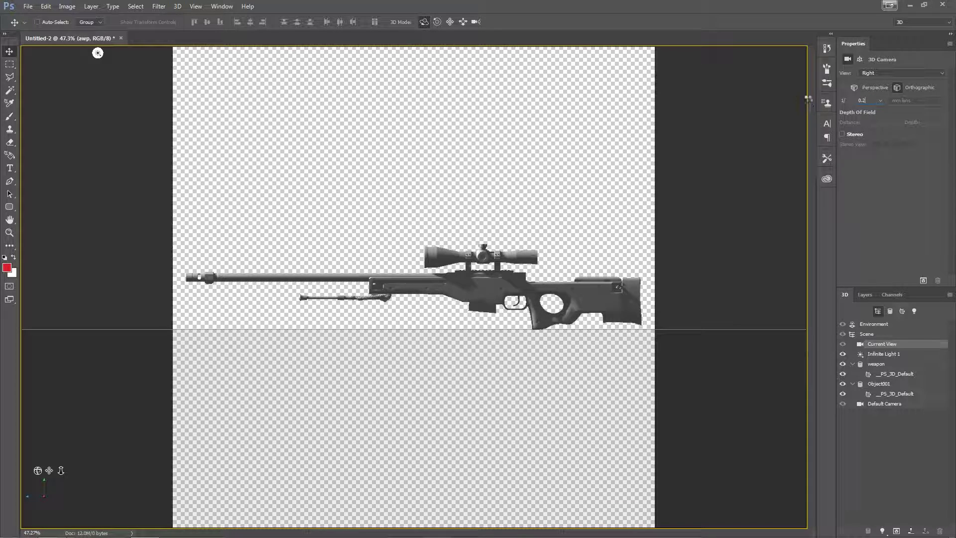
{"action": "key", "text": "Return"}
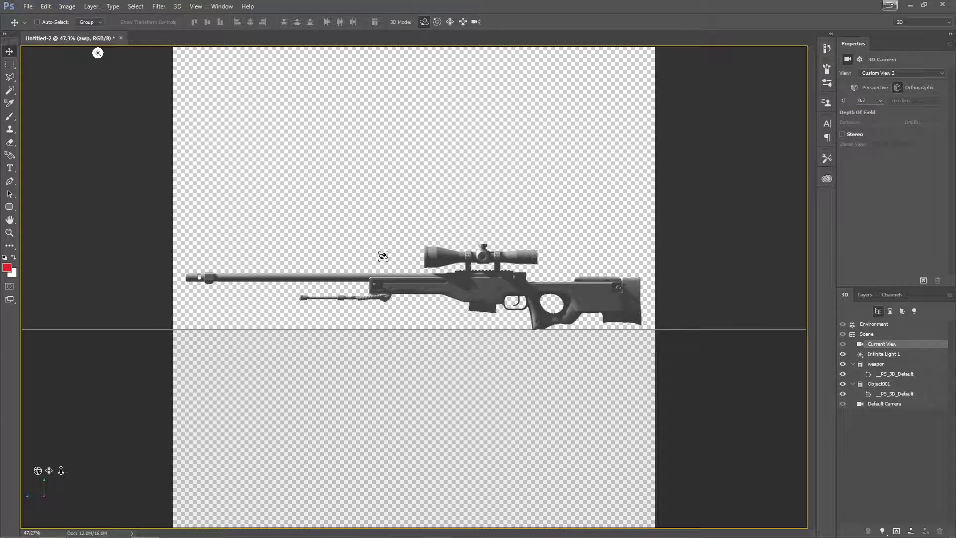
Reduce the canvas height to 1024 pixels, accepting the clipping, and fit the canvas to the window
{"action": "left_click", "coordinate": [66, 6]}
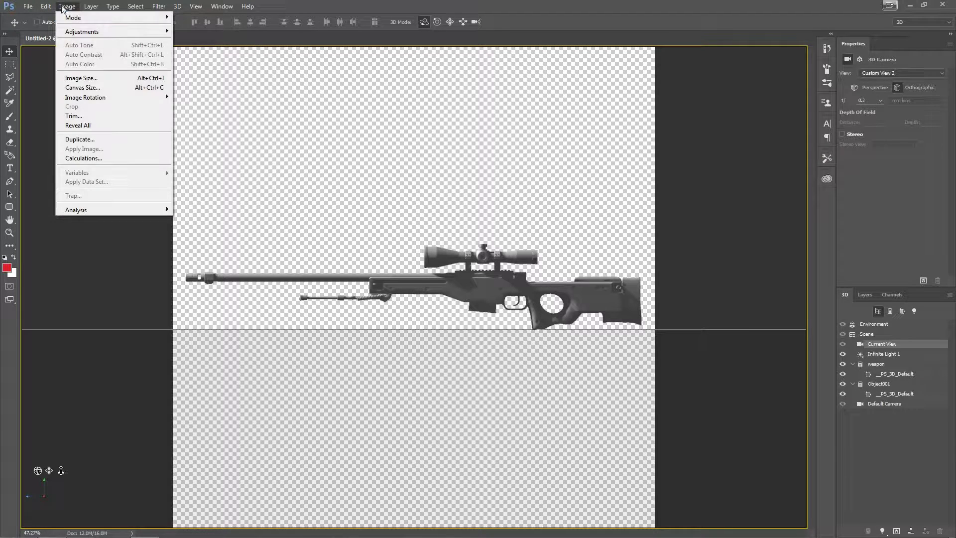
{"action": "left_click", "coordinate": [82, 88]}
{"action": "left_click", "coordinate": [511, 183]}
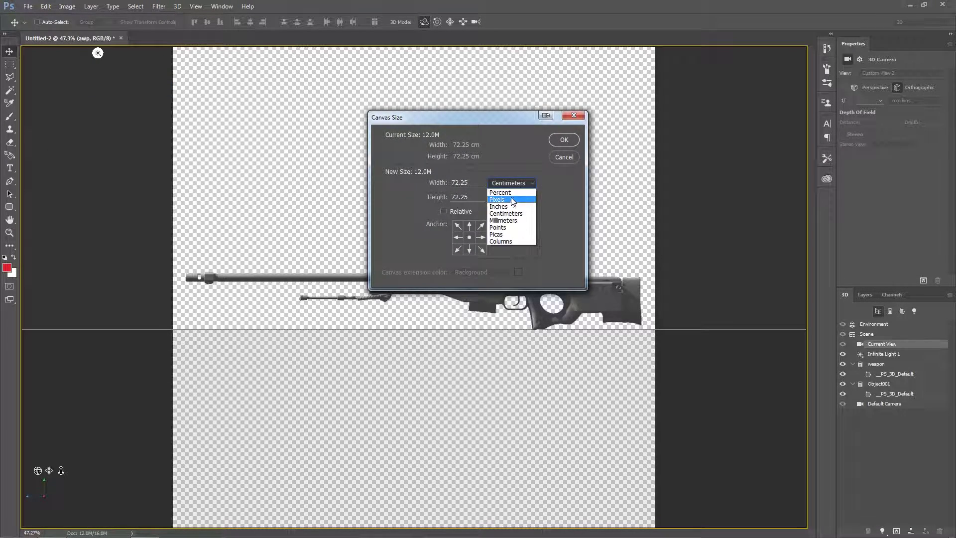
{"action": "left_click", "coordinate": [497, 199]}
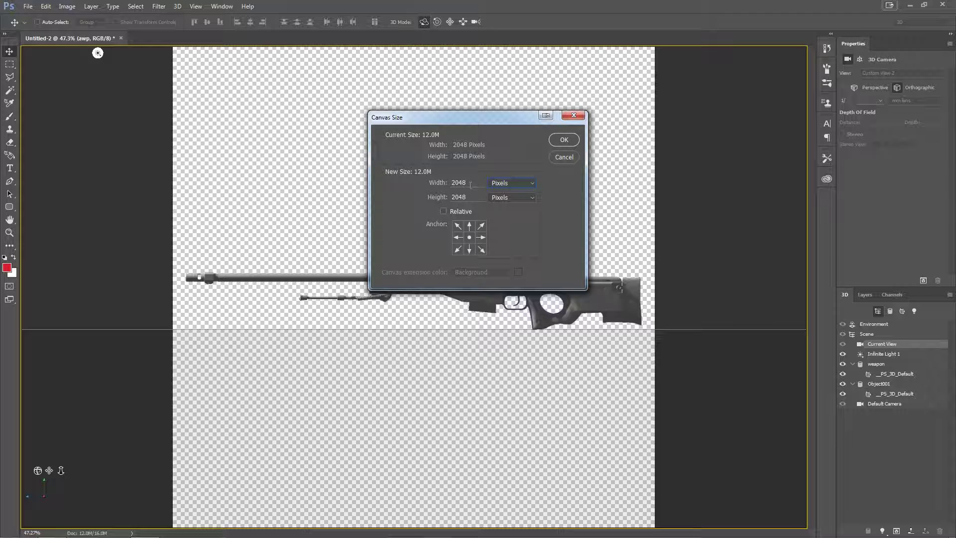
{"action": "key", "text": "Tab"}
{"action": "type", "text": "1024"}
{"action": "left_click", "coordinate": [561, 141]}
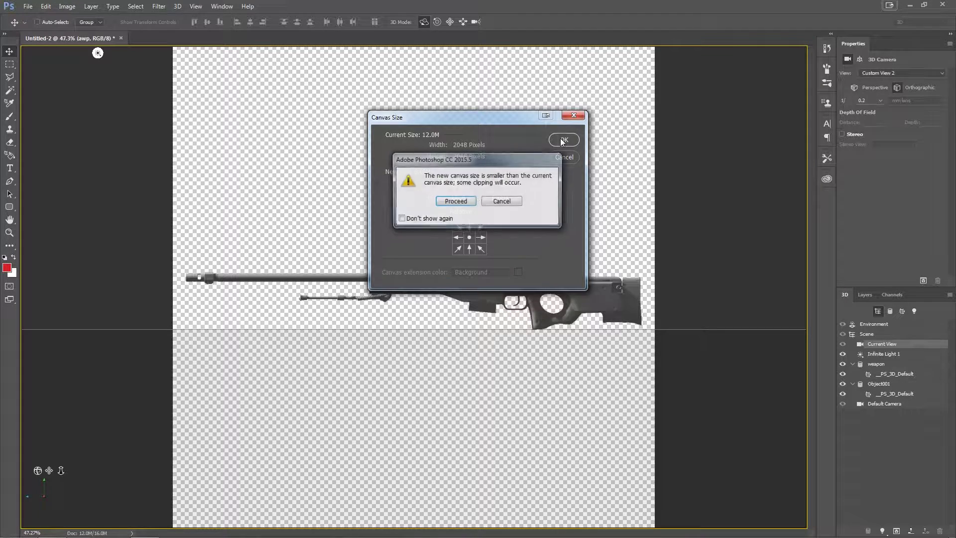
{"action": "left_click", "coordinate": [455, 201]}
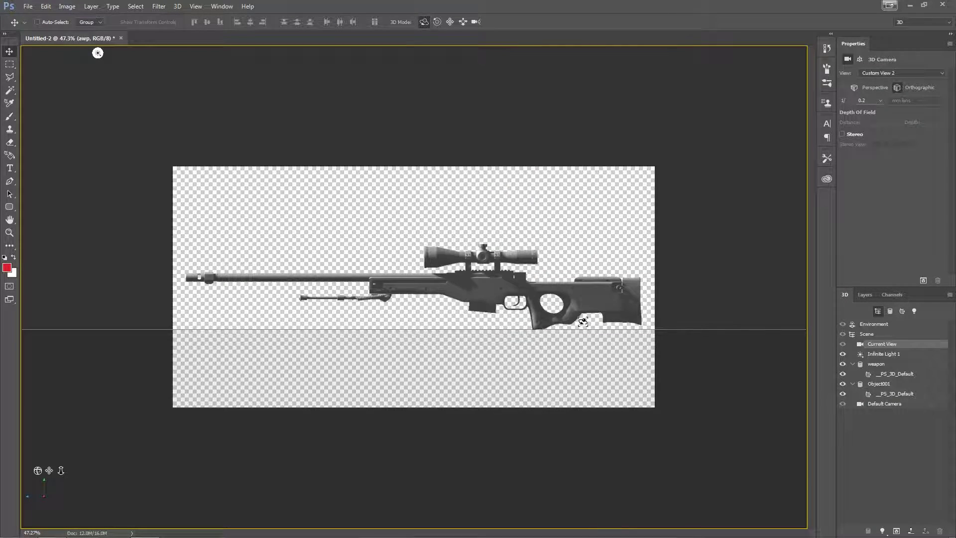
{"action": "key", "text": "ctrl+0"}
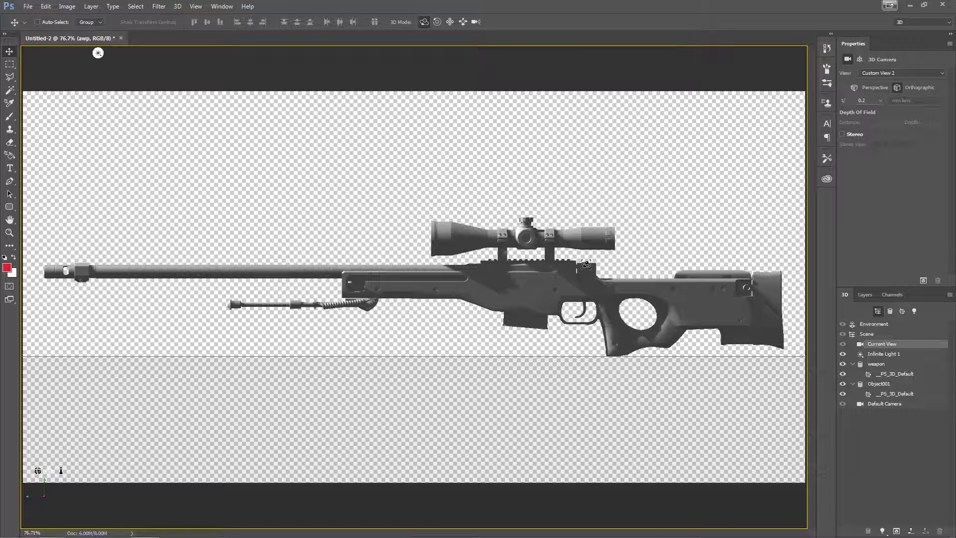
Select the weapon mesh in the 3D scene and hide it
{"action": "left_click", "coordinate": [890, 374]}
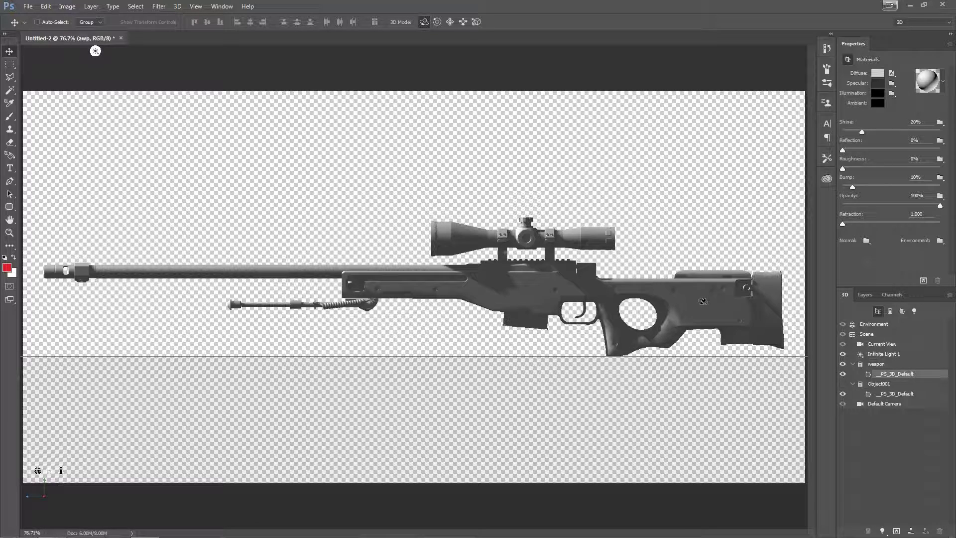
{"action": "left_click", "coordinate": [702, 300]}
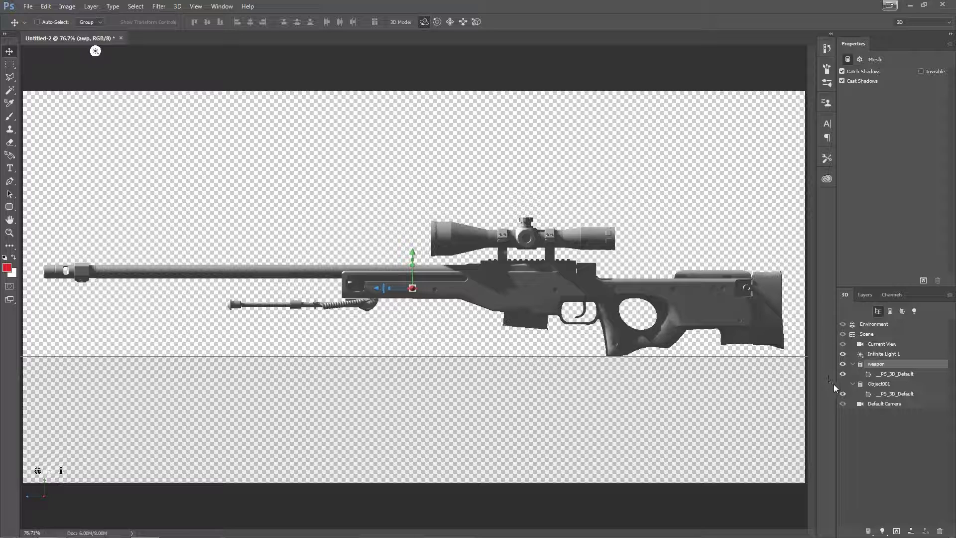
{"action": "left_click", "coordinate": [842, 365]}
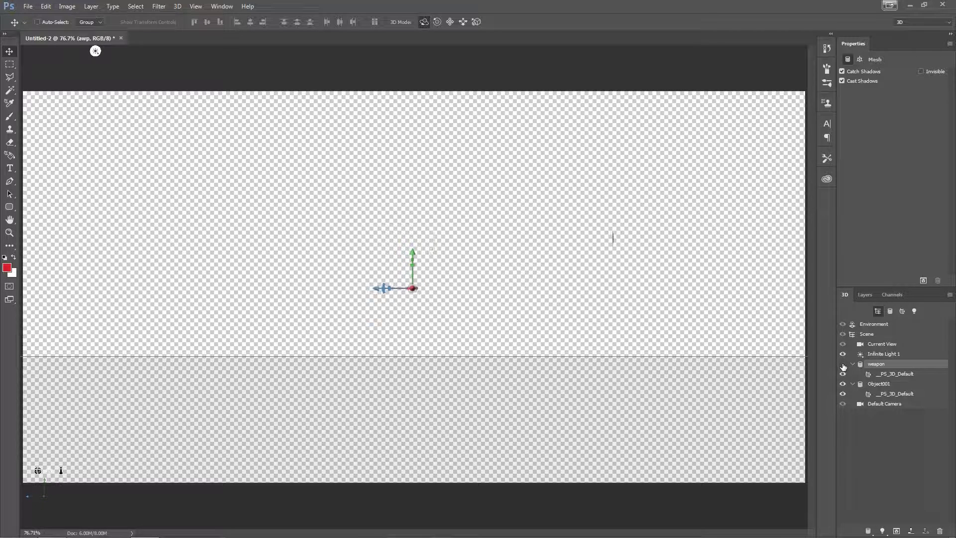
{"action": "left_click", "coordinate": [842, 364]}
{"action": "left_click", "coordinate": [843, 365]}
{"action": "left_click_drag", "start_coordinate": [671, 163], "coordinate": [405, 179]}
{"action": "left_click", "coordinate": [546, 87]}
{"action": "left_click", "coordinate": [866, 294]}
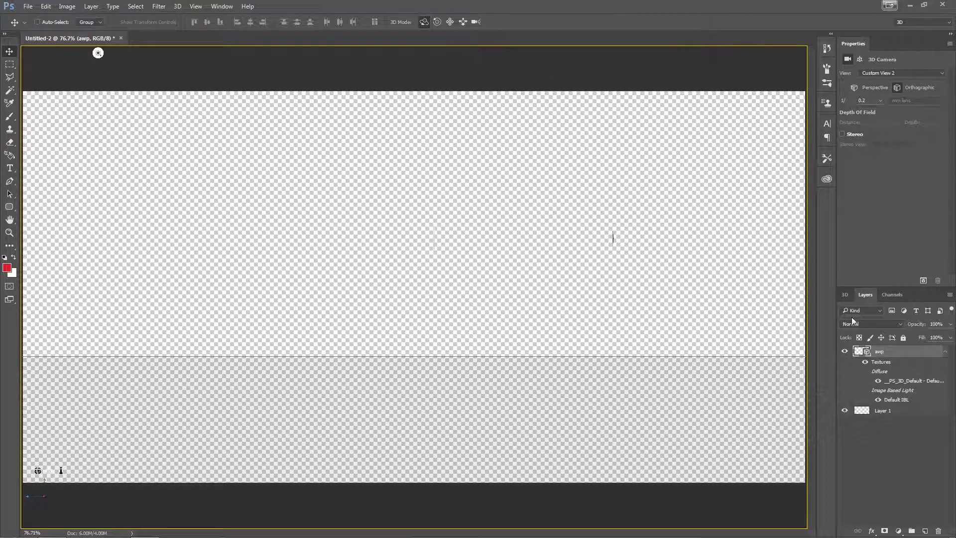
{"action": "left_click_drag", "start_coordinate": [631, 259], "coordinate": [711, 281]}
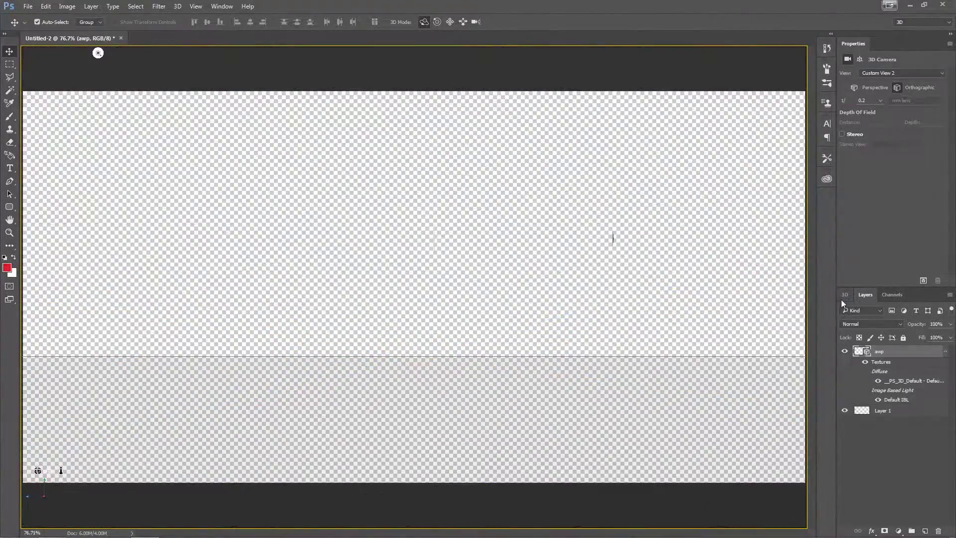
{"action": "left_click", "coordinate": [843, 296]}
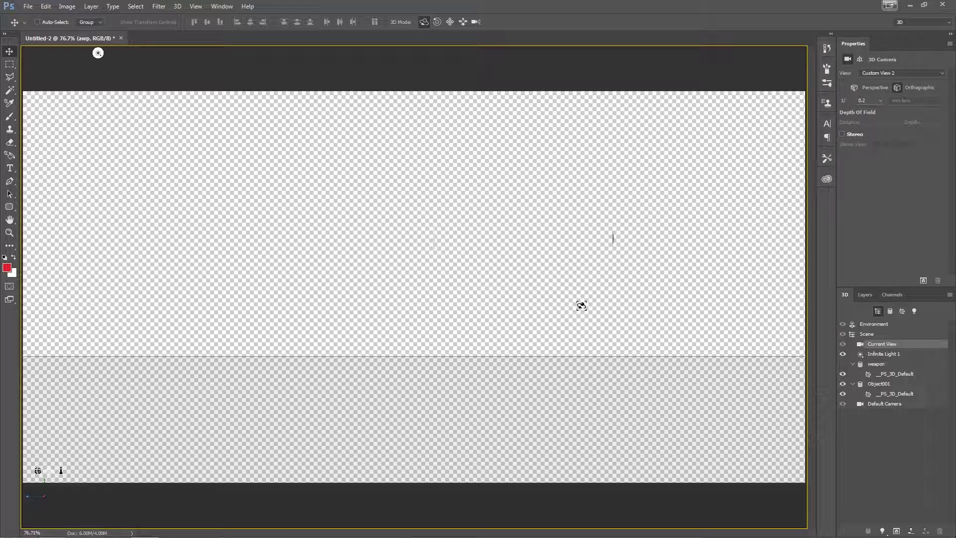
Show the weapon mesh again and create a new blank diffuse texture for its material, opening the texture document
{"action": "left_click", "coordinate": [841, 363]}
{"action": "left_click", "coordinate": [909, 373]}
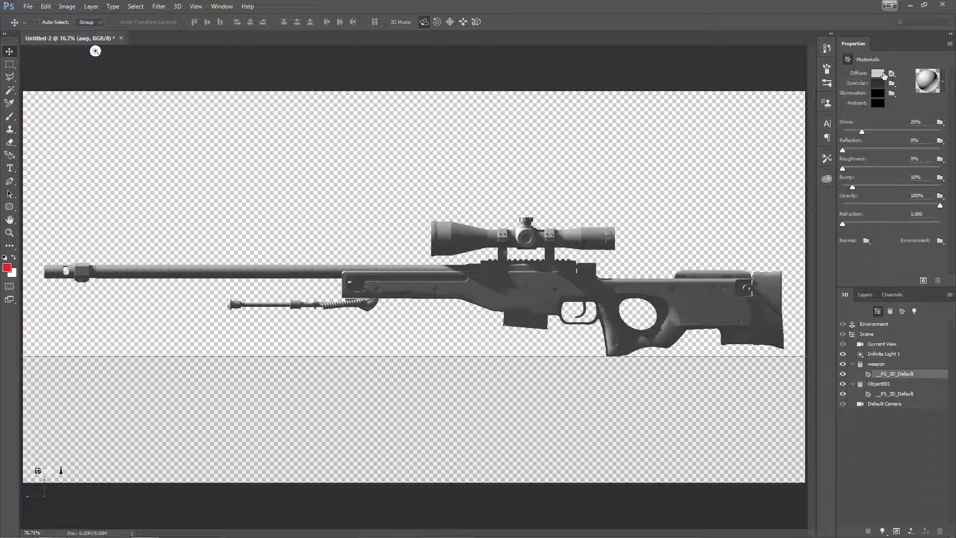
{"action": "left_click", "coordinate": [891, 74]}
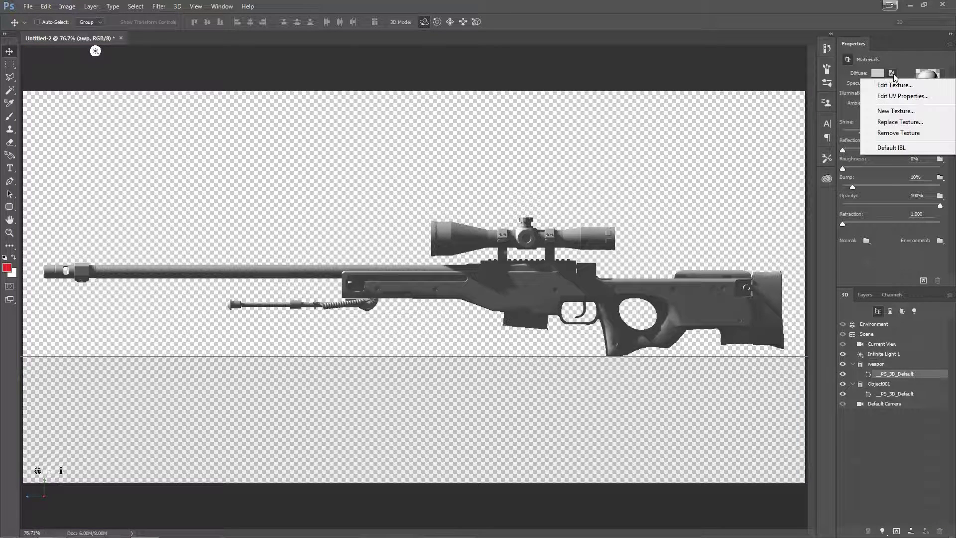
{"action": "left_click", "coordinate": [893, 111]}
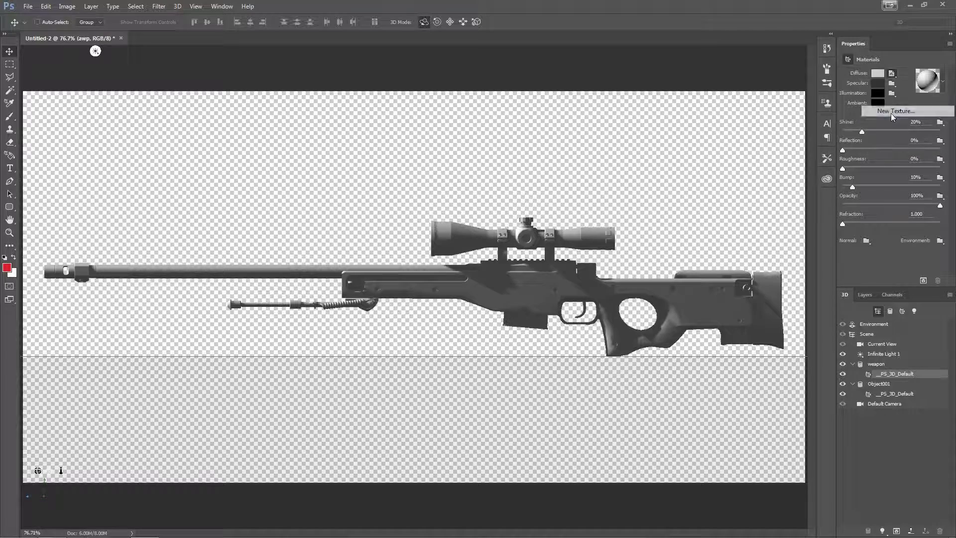
{"action": "left_click", "coordinate": [504, 124]}
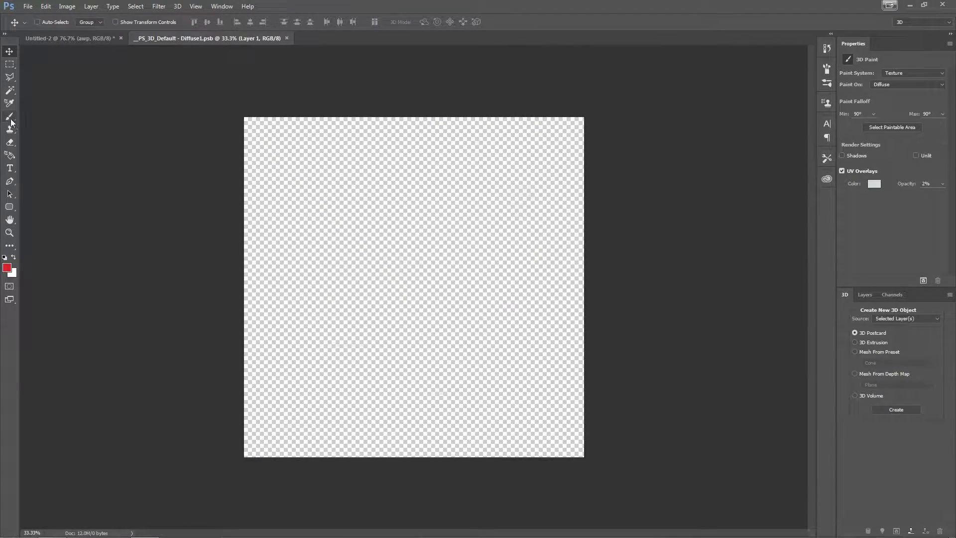
Paint a looping red brush stroke across the blank diffuse texture and check it on the rifle model
{"action": "left_click", "coordinate": [10, 117]}
{"action": "left_click_drag", "start_coordinate": [261, 156], "coordinate": [527, 288]}
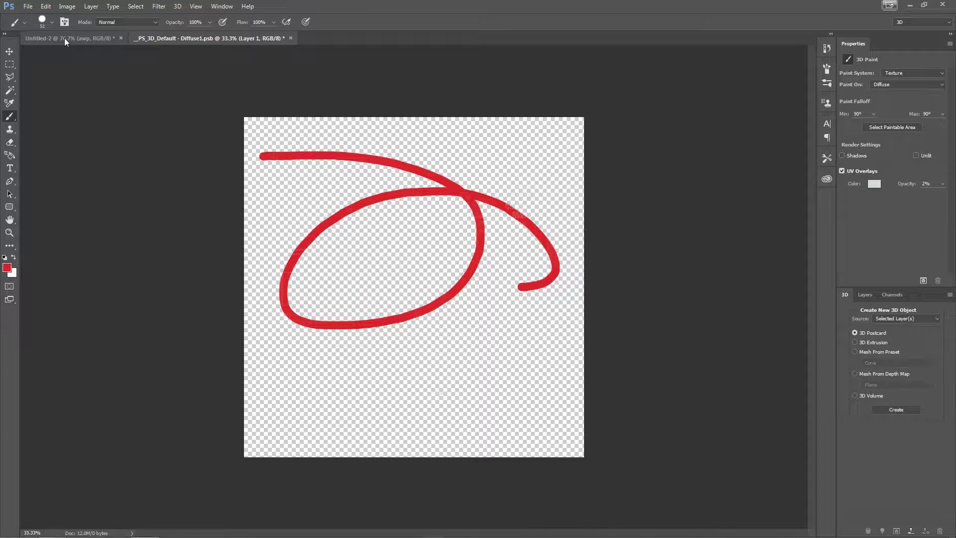
{"action": "left_click", "coordinate": [64, 37]}
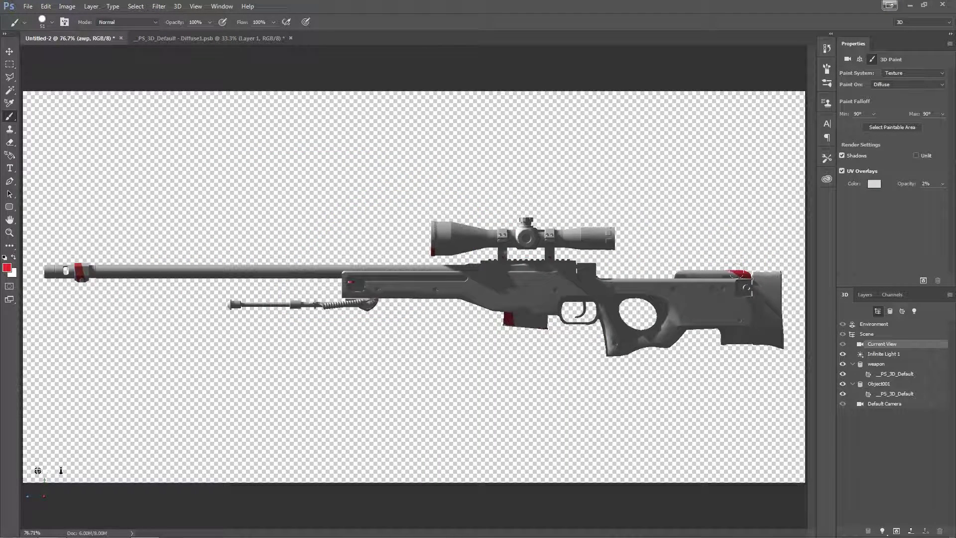
Paint a small red smiley face inside the loop on the diffuse texture and check the rifle model again
{"action": "left_click", "coordinate": [209, 38]}
{"action": "left_click", "coordinate": [357, 239]}
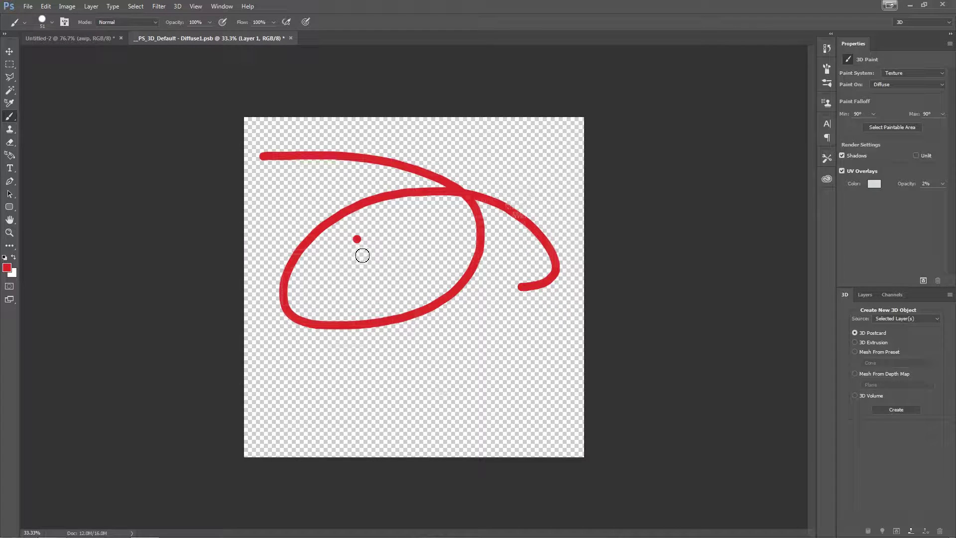
{"action": "left_click_drag", "start_coordinate": [357, 240], "coordinate": [356, 252]}
{"action": "mouse_move", "coordinate": [369, 240]}
{"action": "left_mouse_down"}
{"action": "mouse_move", "coordinate": [370, 251]}
{"action": "mouse_move", "coordinate": [399, 245]}
{"action": "mouse_move", "coordinate": [392, 234]}
{"action": "left_mouse_up"}
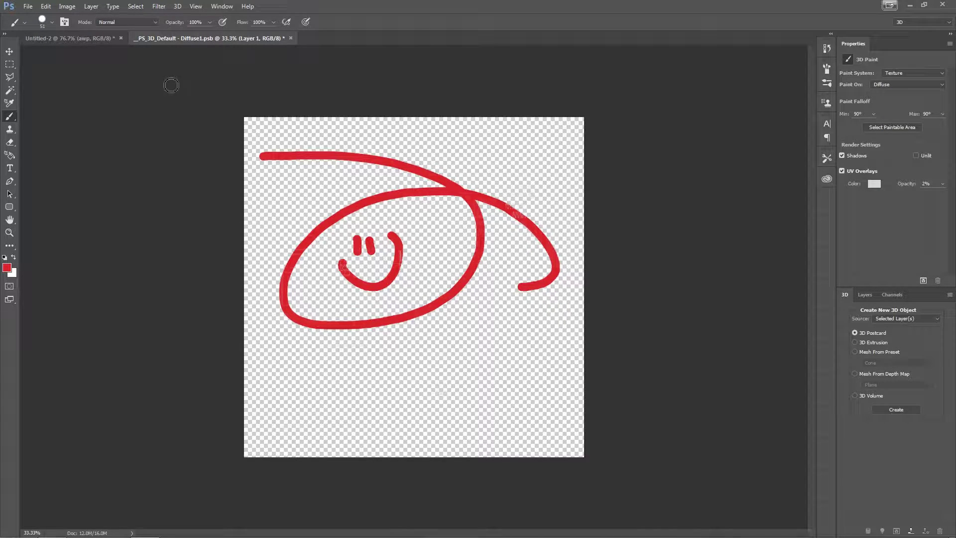
{"action": "left_click", "coordinate": [99, 43]}
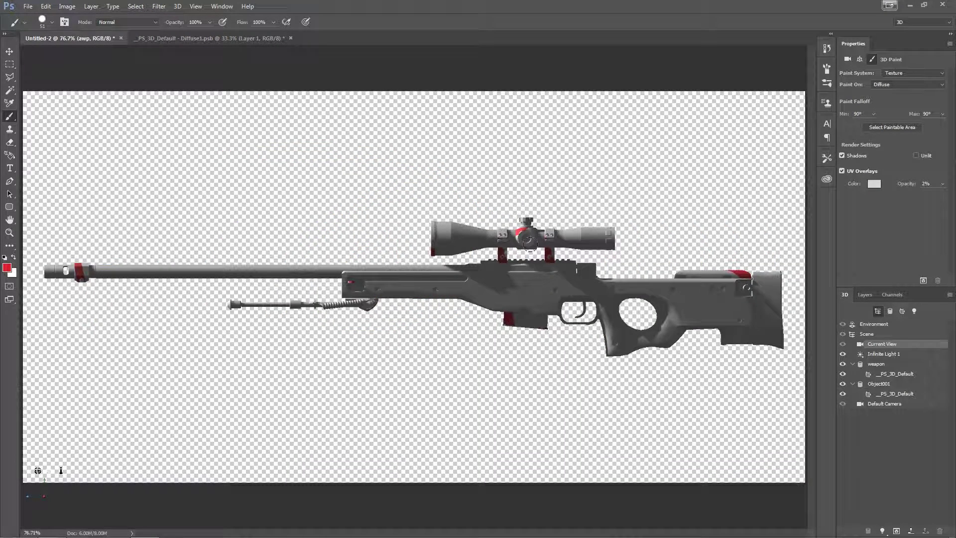
Close the painted diffuse texture document and return to the rifle document
{"action": "left_click", "coordinate": [159, 40]}
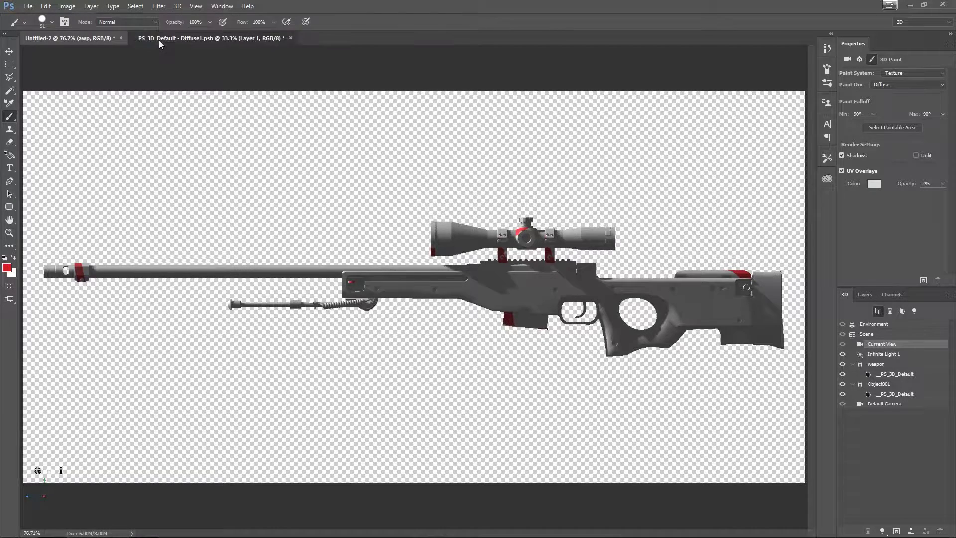
{"action": "left_click", "coordinate": [291, 39]}
{"action": "left_click", "coordinate": [487, 201]}
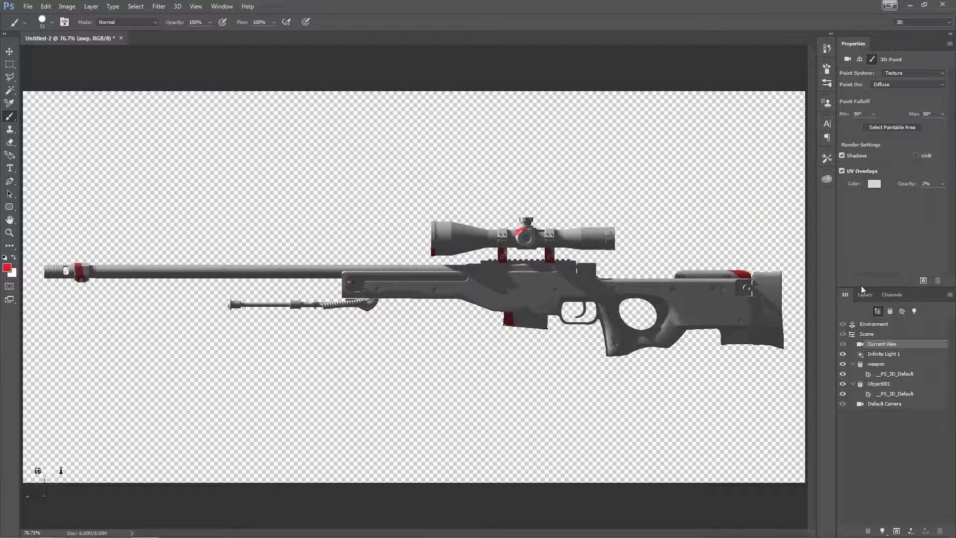
Replace the weapon material's diffuse texture with the awp texture file
{"action": "left_click", "coordinate": [883, 374]}
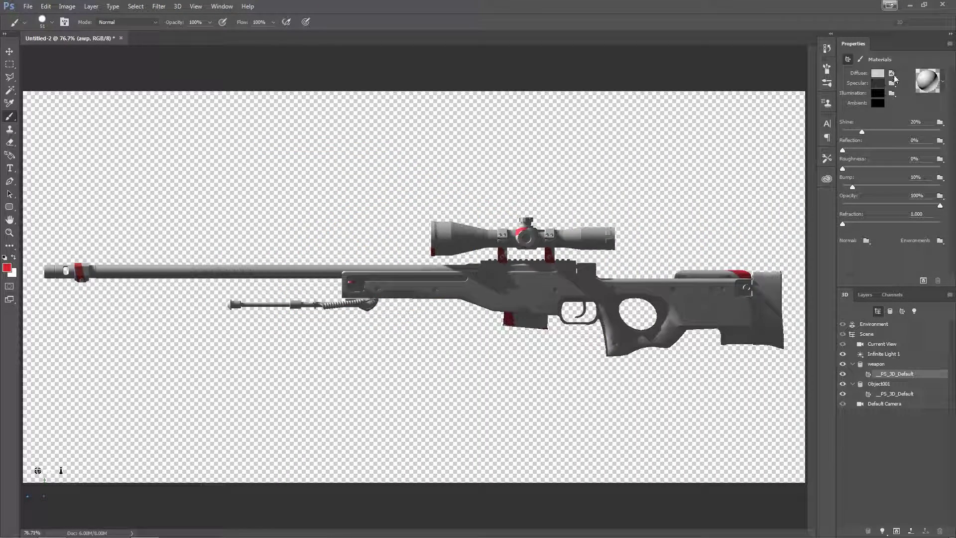
{"action": "left_click", "coordinate": [891, 73]}
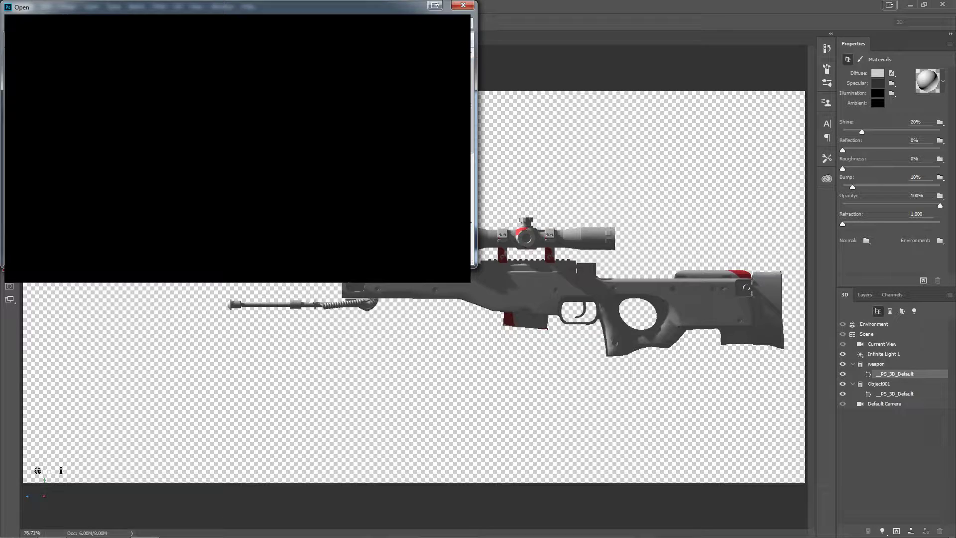
{"action": "key", "text": "Return"}
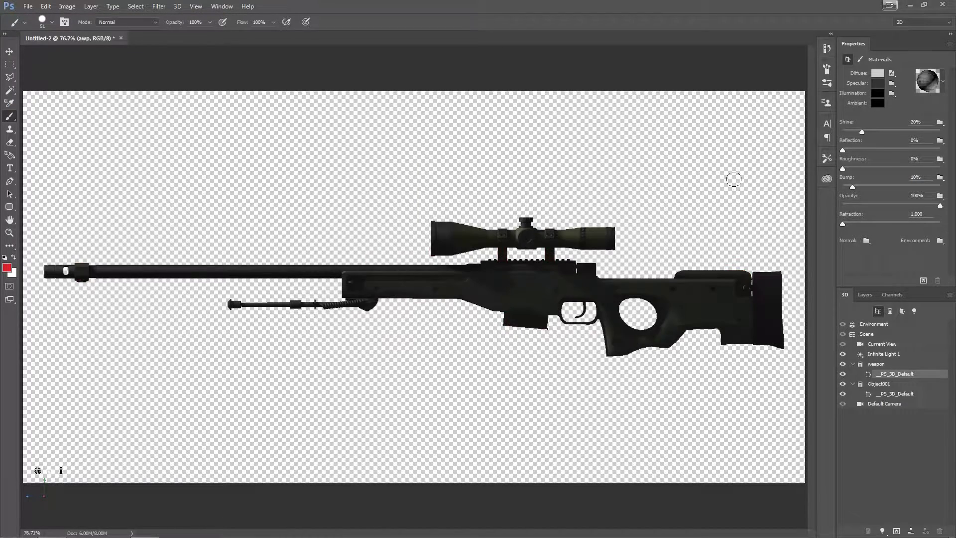
Select the infinite light in the 3D scene and raise its intensity to 216%
{"action": "left_click", "coordinate": [9, 50]}
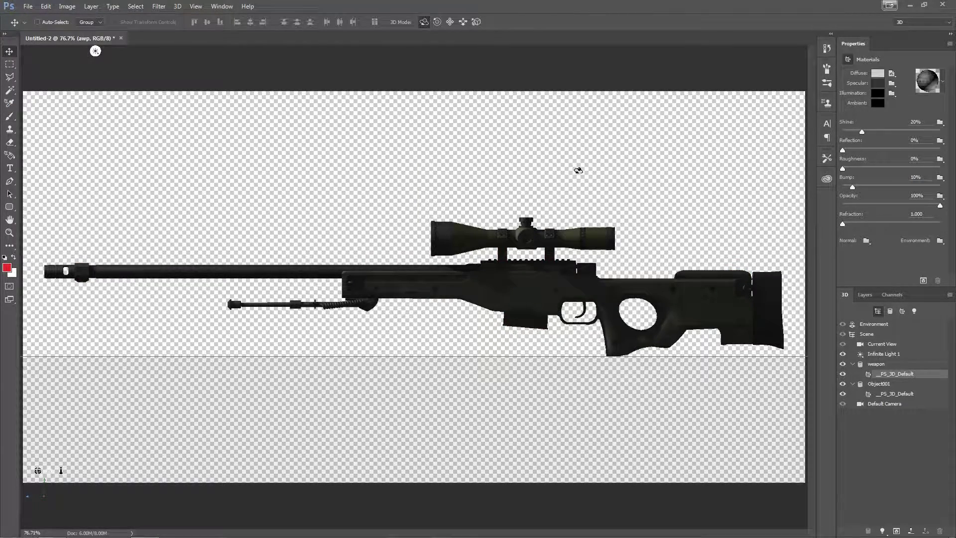
{"action": "left_click", "coordinate": [612, 196]}
{"action": "left_click_drag", "start_coordinate": [572, 183], "coordinate": [638, 180]}
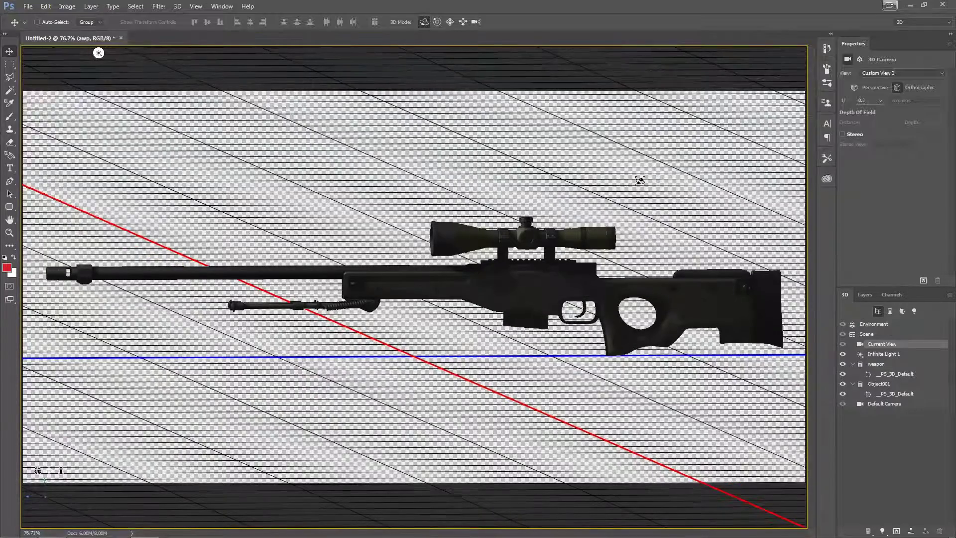
{"action": "left_click", "coordinate": [96, 52]}
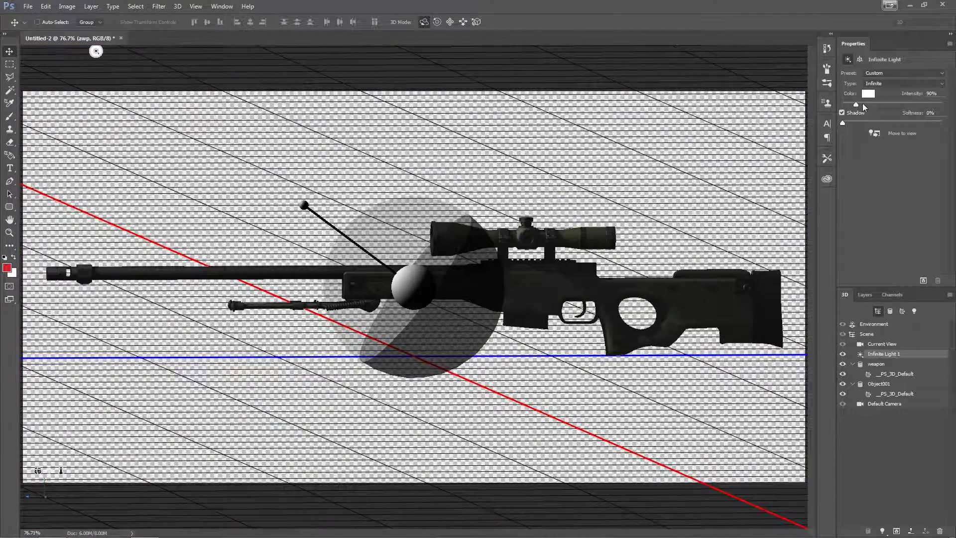
{"action": "left_click_drag", "start_coordinate": [859, 106], "coordinate": [871, 104]}
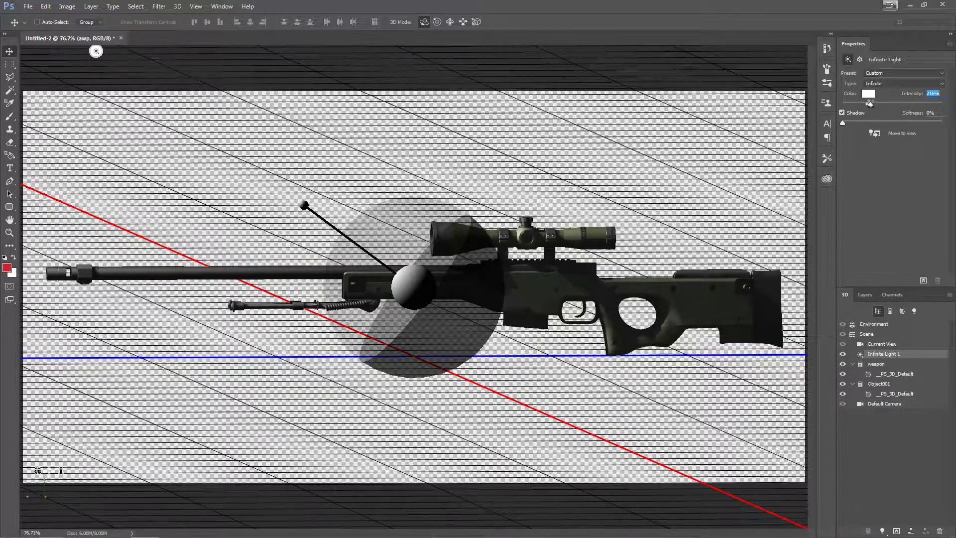
Set the infinite light's color to a warm yellow, RGB 210, 198, 132, and its intensity to 158%
{"action": "left_click", "coordinate": [863, 98]}
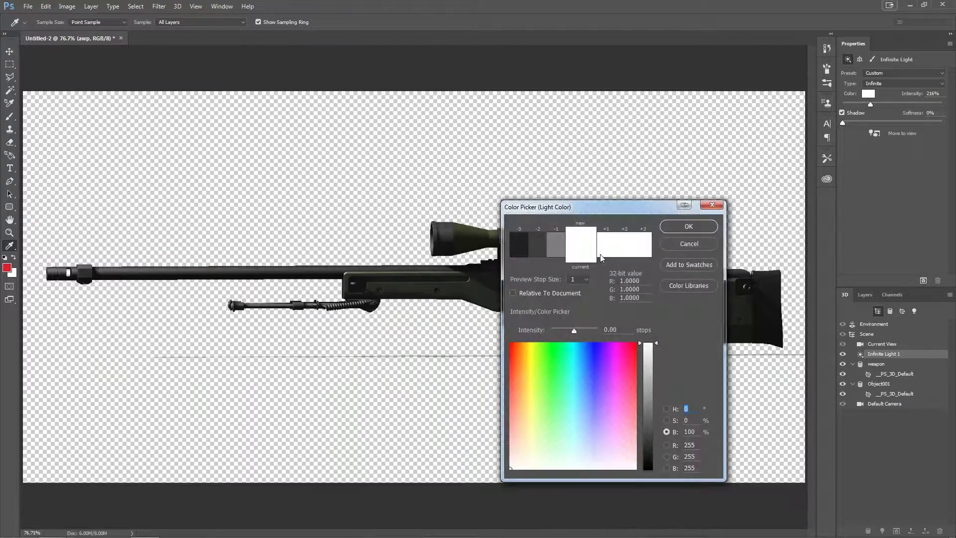
{"action": "left_click_drag", "start_coordinate": [530, 456], "coordinate": [528, 451]}
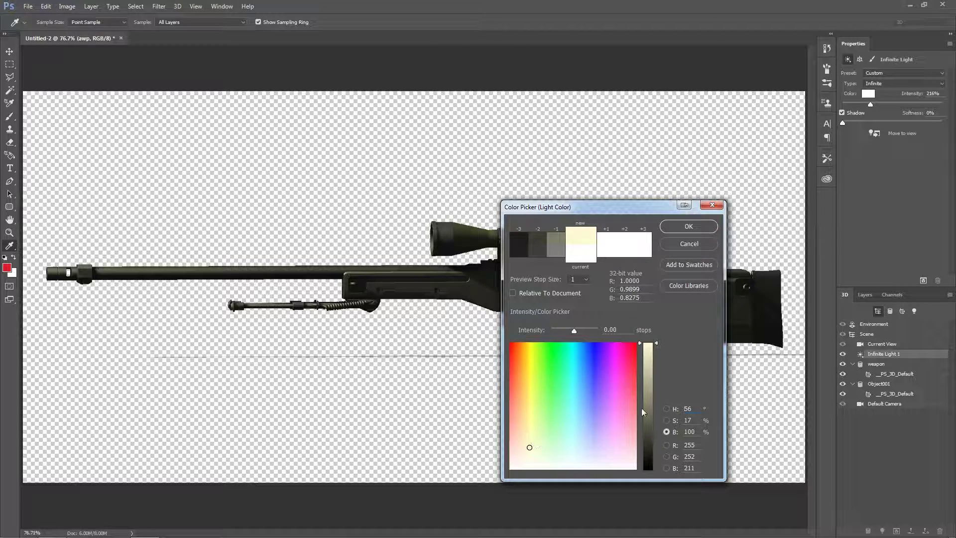
{"action": "left_click", "coordinate": [646, 381]}
{"action": "left_click_drag", "start_coordinate": [649, 366], "coordinate": [651, 378]}
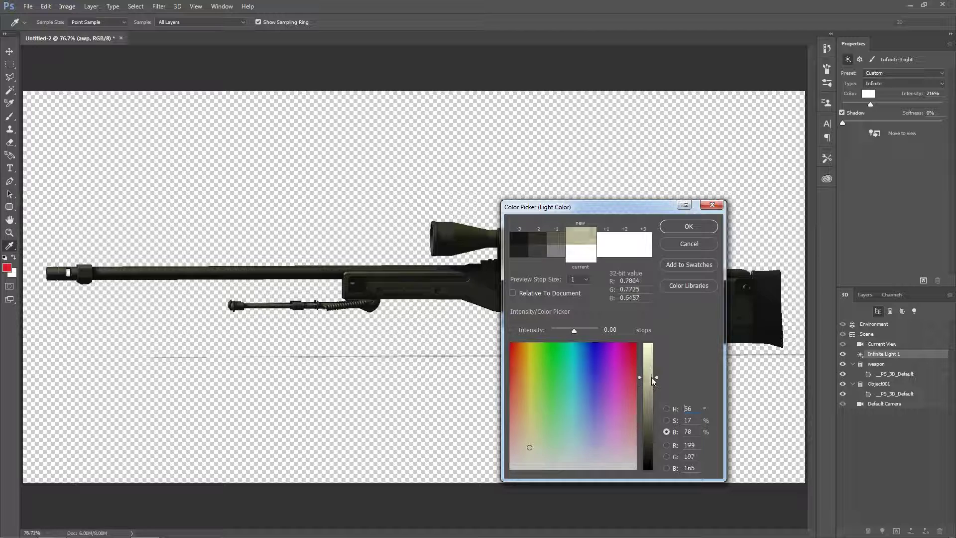
{"action": "left_click_drag", "start_coordinate": [527, 432], "coordinate": [527, 423]}
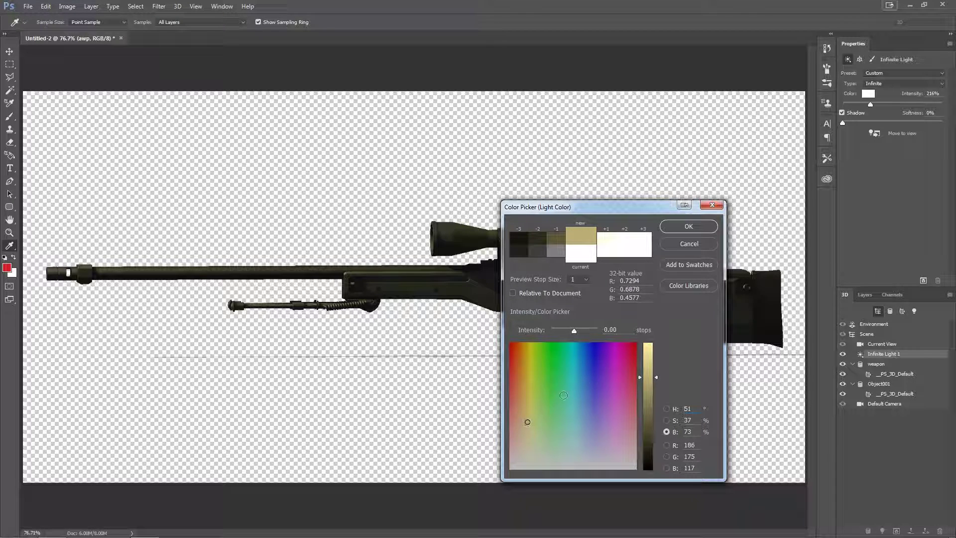
{"action": "left_click", "coordinate": [644, 366]}
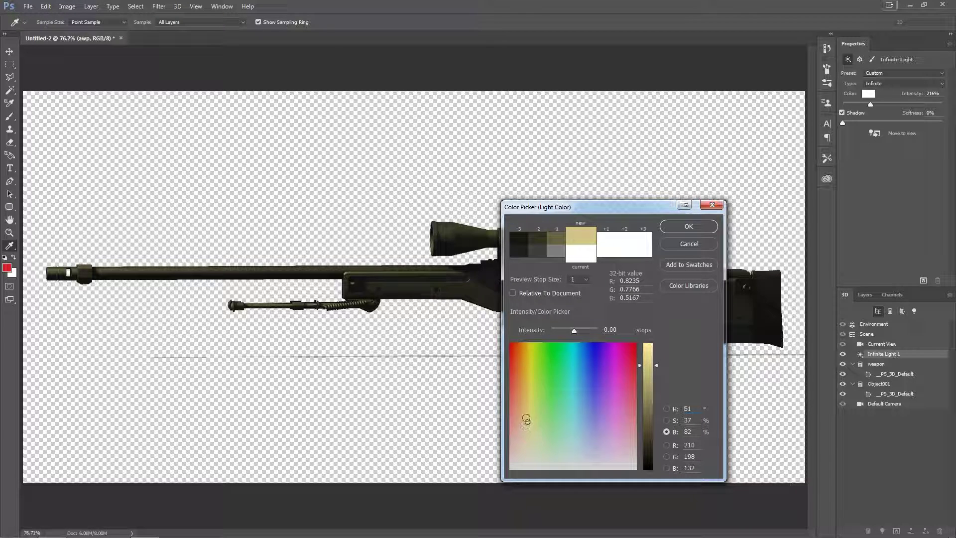
{"action": "left_click", "coordinate": [688, 226]}
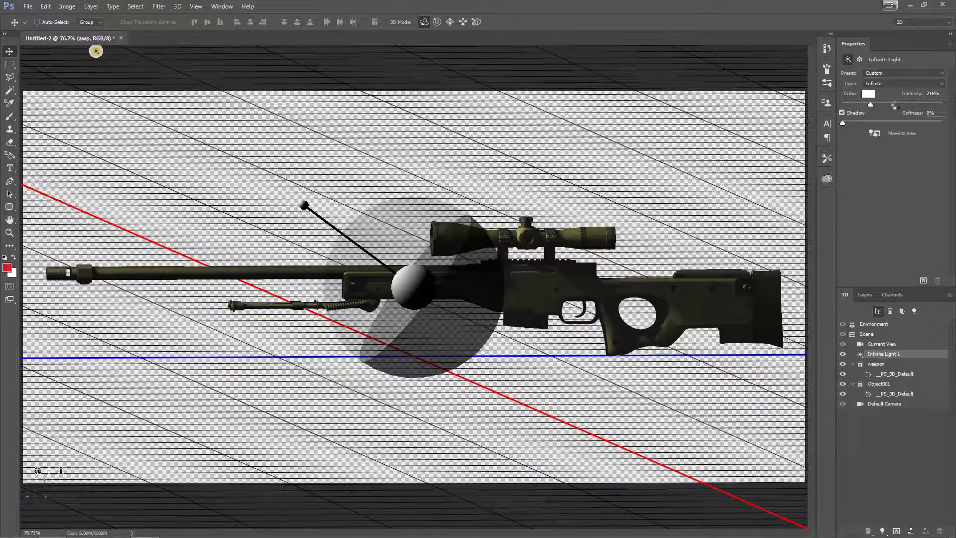
{"action": "left_click", "coordinate": [897, 103]}
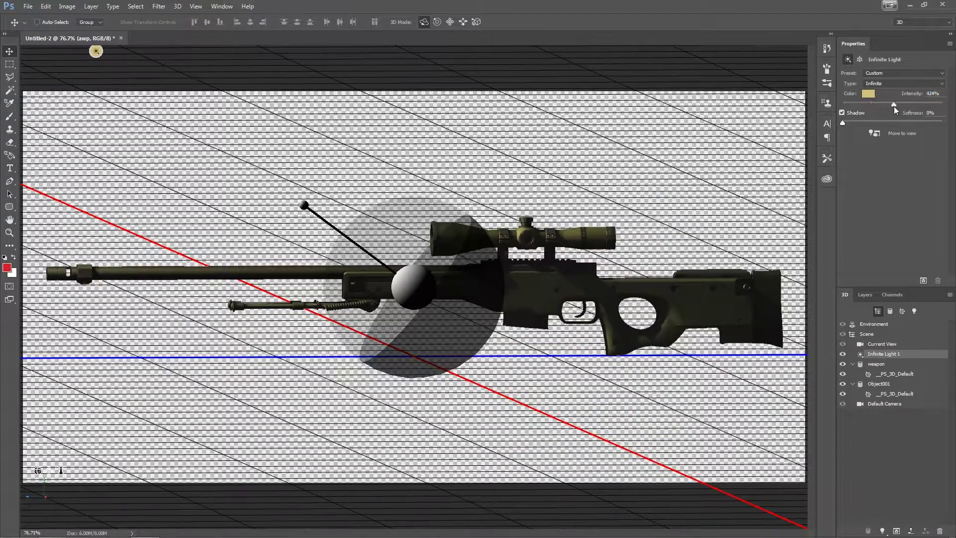
{"action": "left_click", "coordinate": [864, 106]}
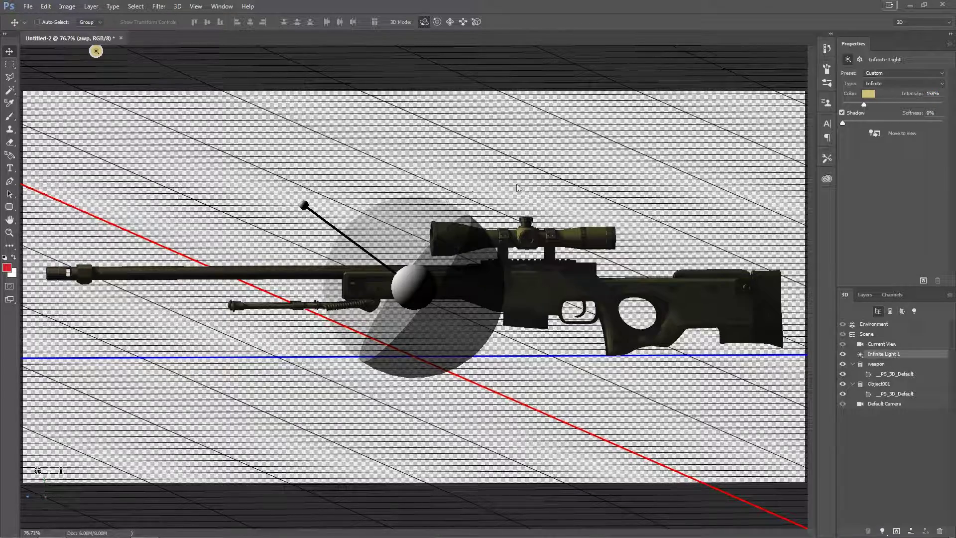
Try rotating the weapon mesh on its own and undo the rotation
{"action": "left_click", "coordinate": [875, 364]}
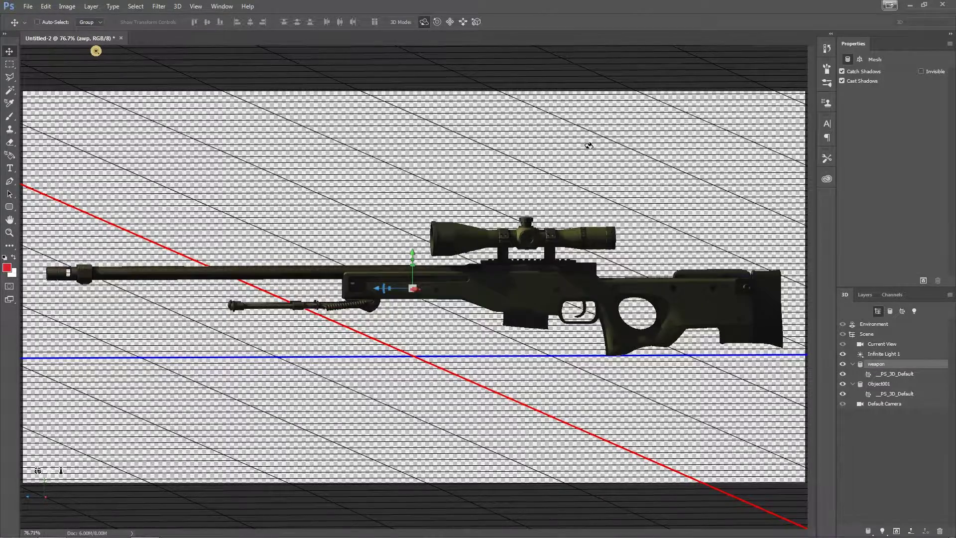
{"action": "left_click_drag", "start_coordinate": [586, 145], "coordinate": [687, 189]}
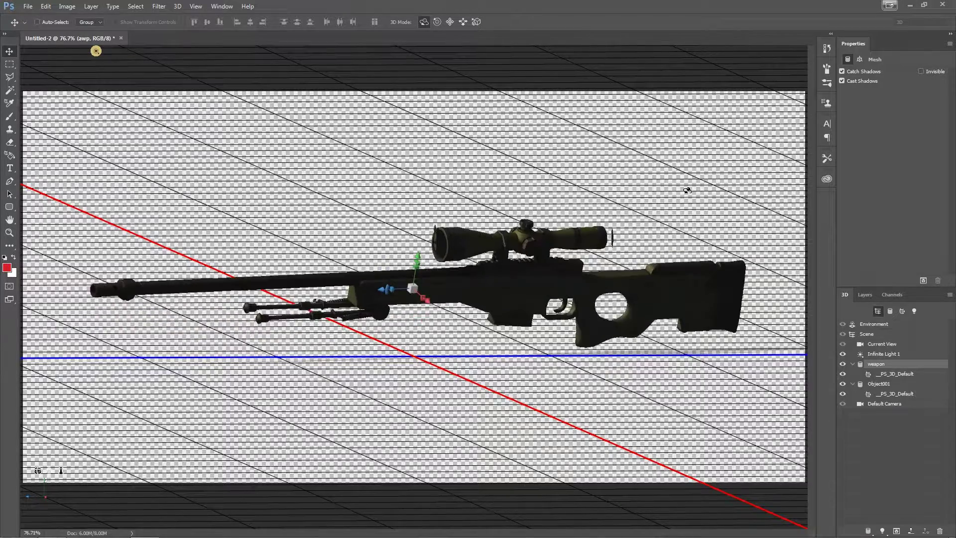
{"action": "left_click", "coordinate": [865, 294]}
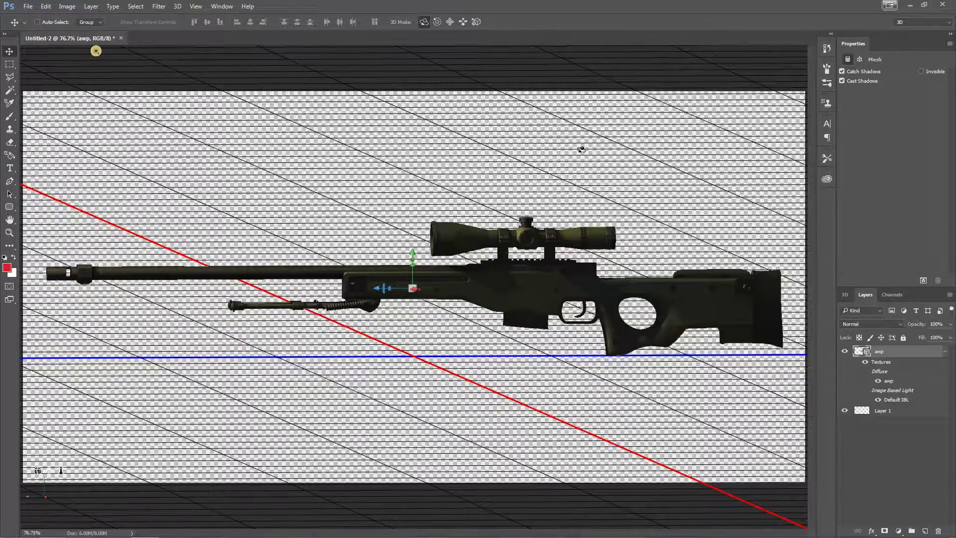
{"action": "left_click_drag", "start_coordinate": [580, 145], "coordinate": [603, 266]}
{"action": "key", "text": "ctrl+z"}
{"action": "left_click", "coordinate": [846, 294]}
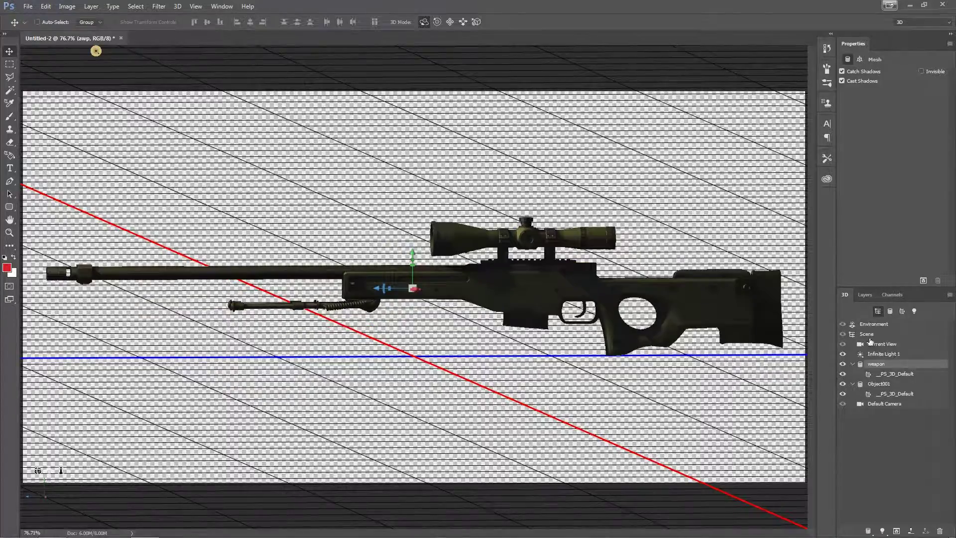
Select the whole 3D scene and orbit the camera slightly around the rifle
{"action": "left_click", "coordinate": [868, 334]}
{"action": "left_click_drag", "start_coordinate": [650, 169], "coordinate": [424, 309]}
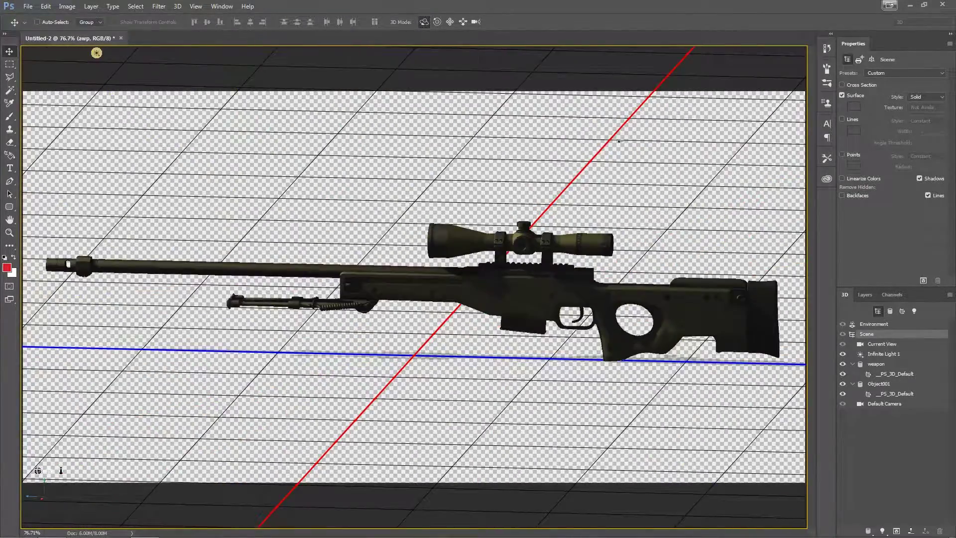
Hide and show the awp diffuse texture on the rifle, and open that texture for editing
{"action": "left_click", "coordinate": [865, 294]}
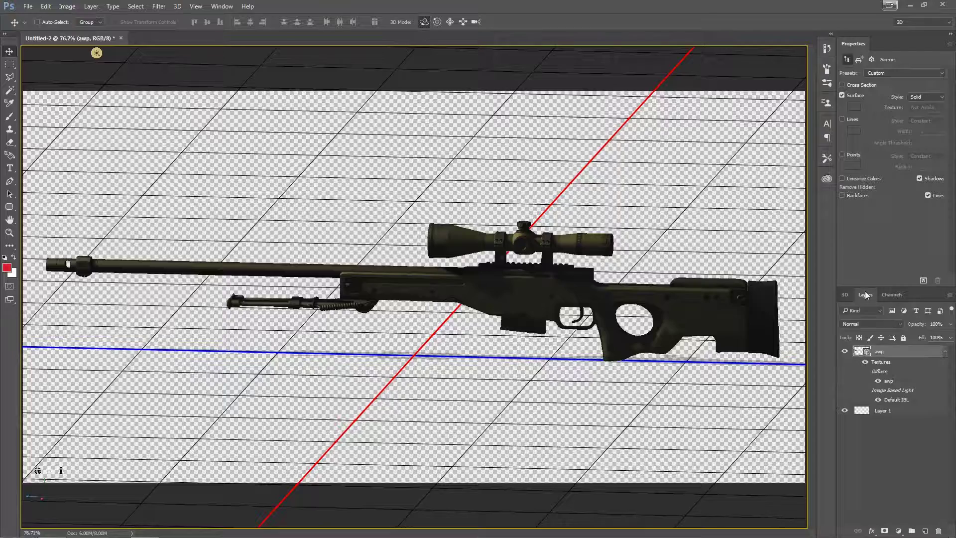
{"action": "left_click", "coordinate": [878, 382]}
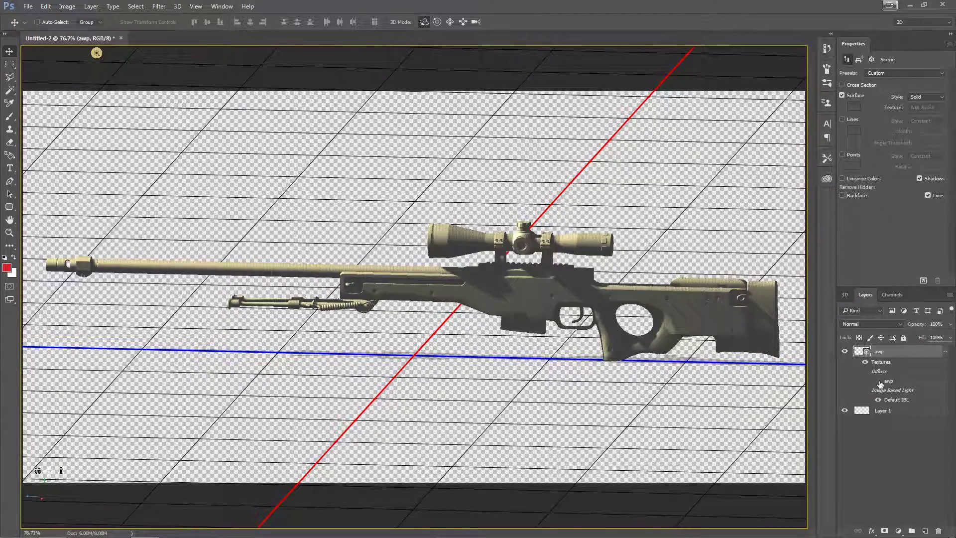
{"action": "left_click", "coordinate": [879, 381]}
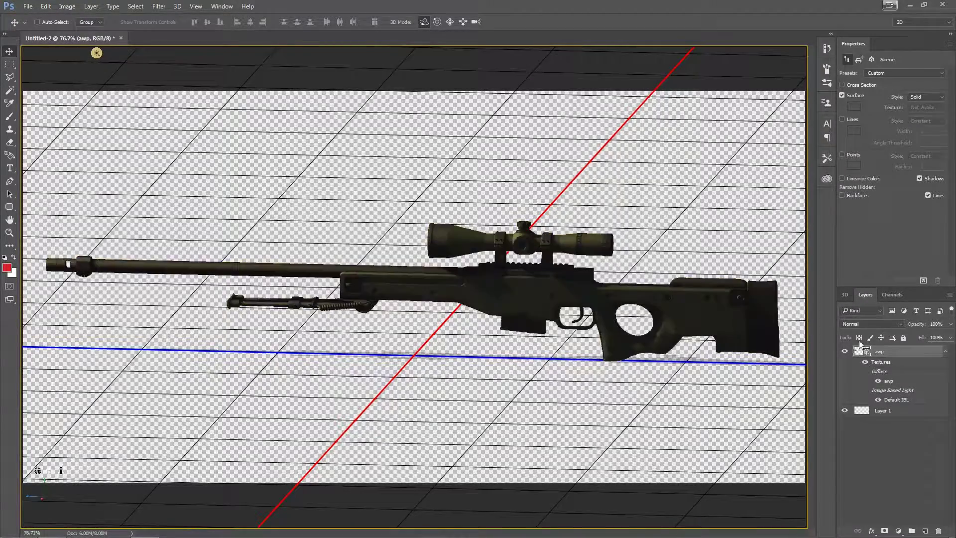
{"action": "double_click", "coordinate": [889, 381]}
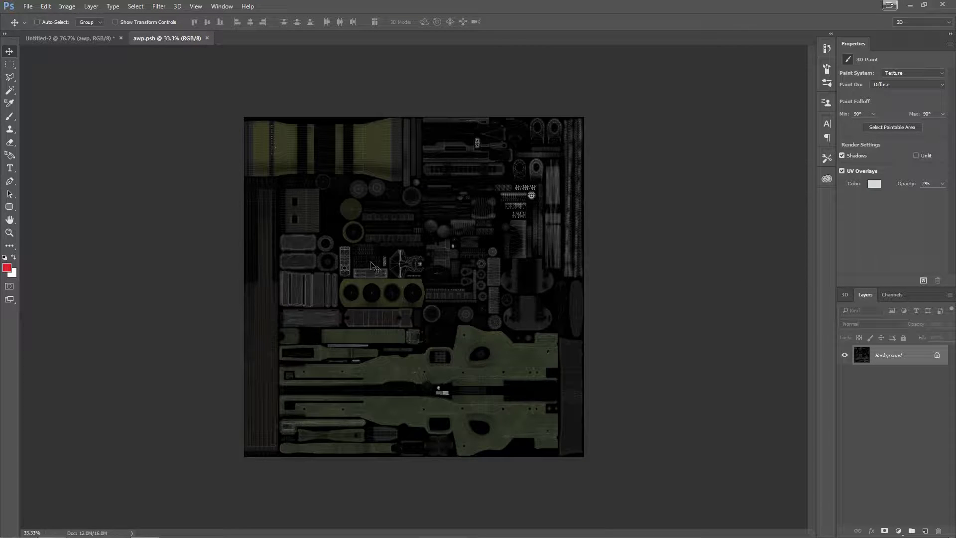
Add a new layer above the texture's background and switch to the Essentials workspace
{"action": "key", "text": "ctrl+shift+n"}
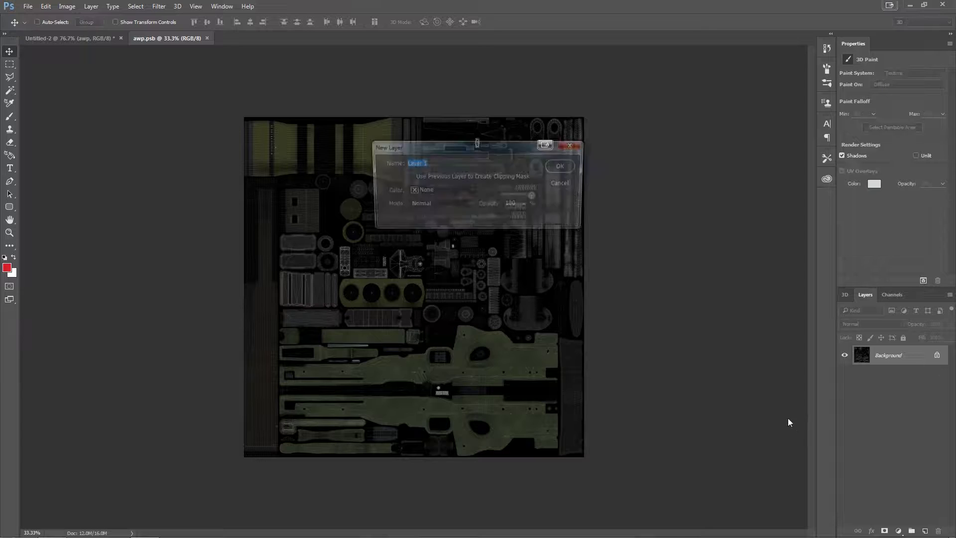
{"action": "key", "text": "Return"}
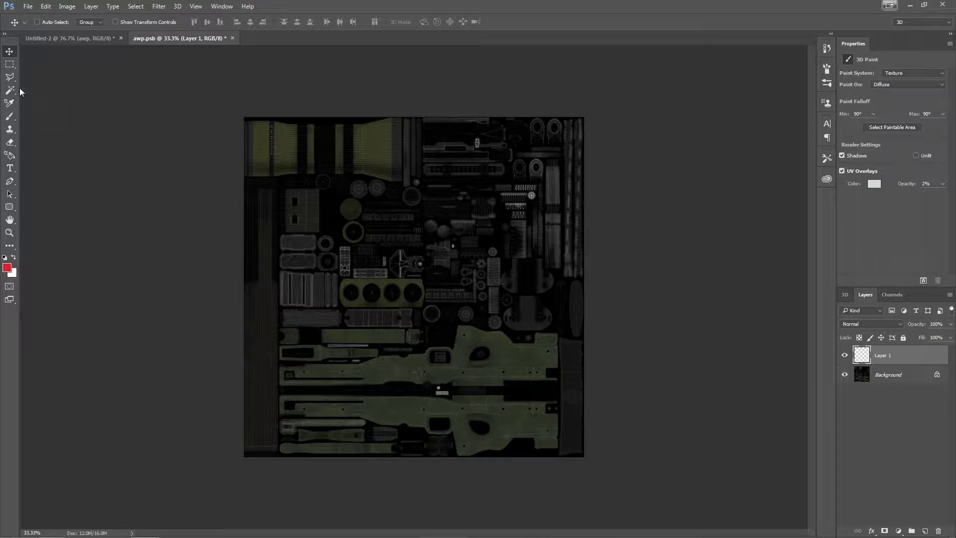
{"action": "left_click", "coordinate": [901, 22]}
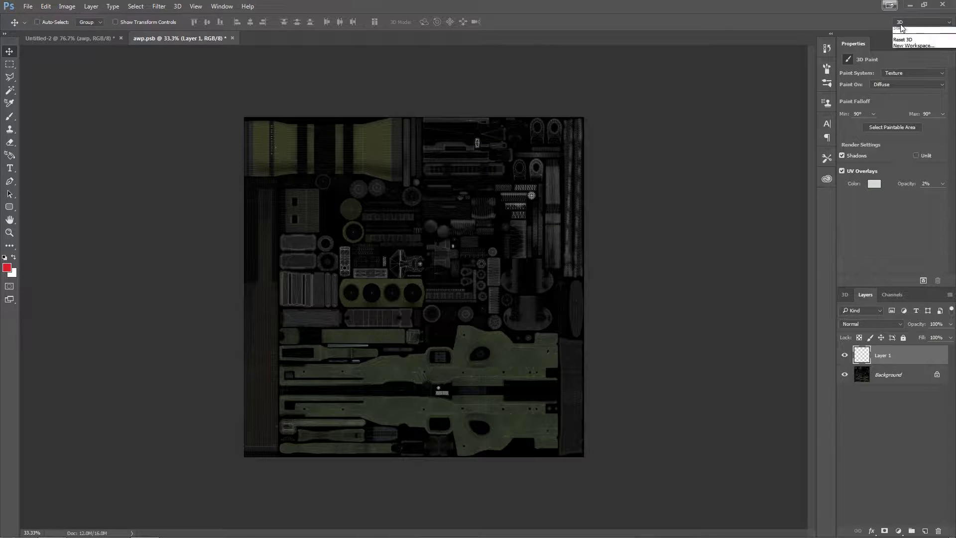
{"action": "left_click", "coordinate": [905, 32]}
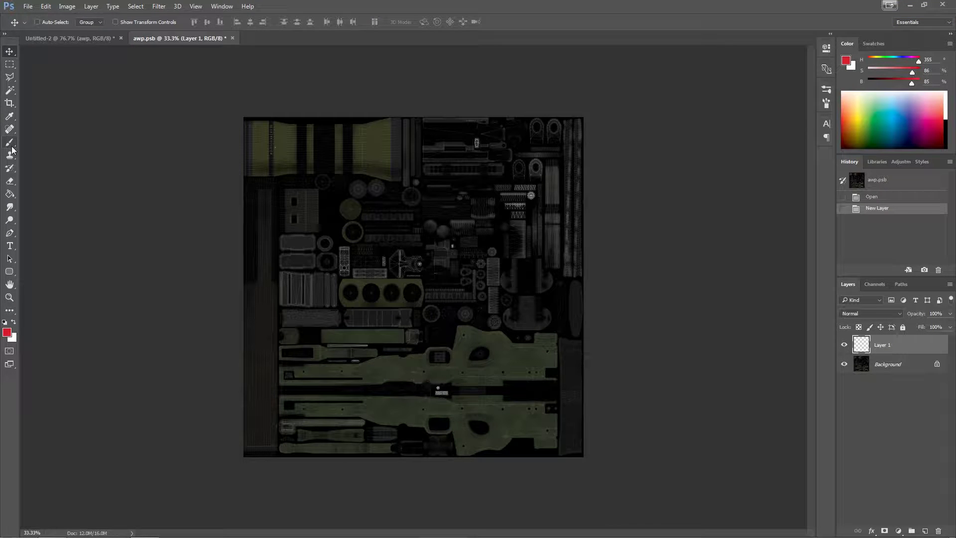
Choose a bright blue foreground color, HSB 196, 100, 91, and fill the new layer with it using the Paint Bucket
{"action": "left_click", "coordinate": [9, 181]}
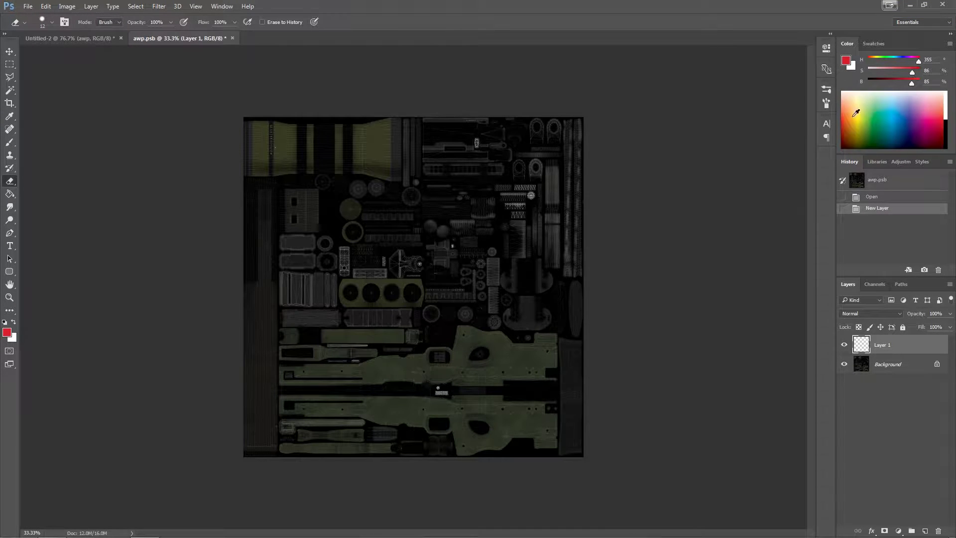
{"action": "left_click_drag", "start_coordinate": [856, 113], "coordinate": [898, 115]}
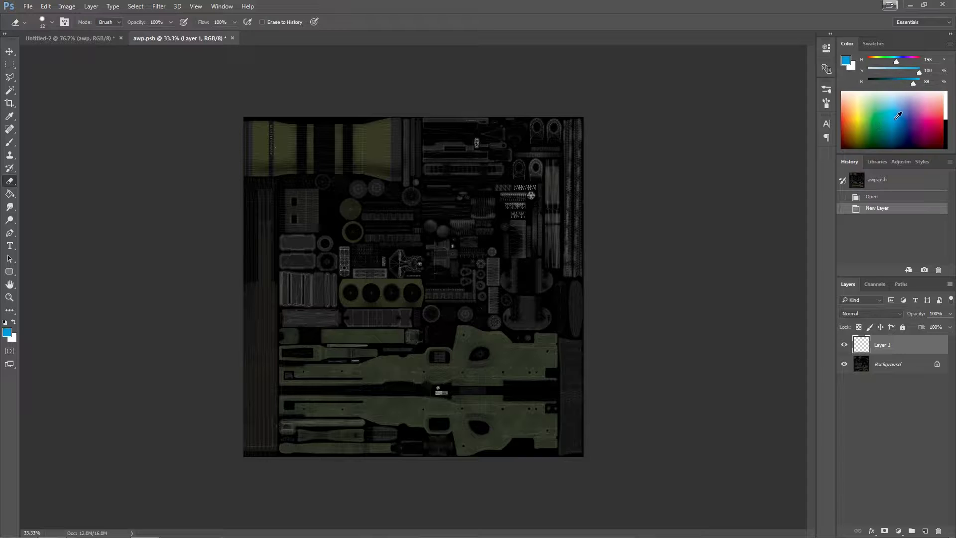
{"action": "left_click", "coordinate": [476, 242]}
{"action": "key", "text": "g"}
{"action": "left_click", "coordinate": [496, 236]}
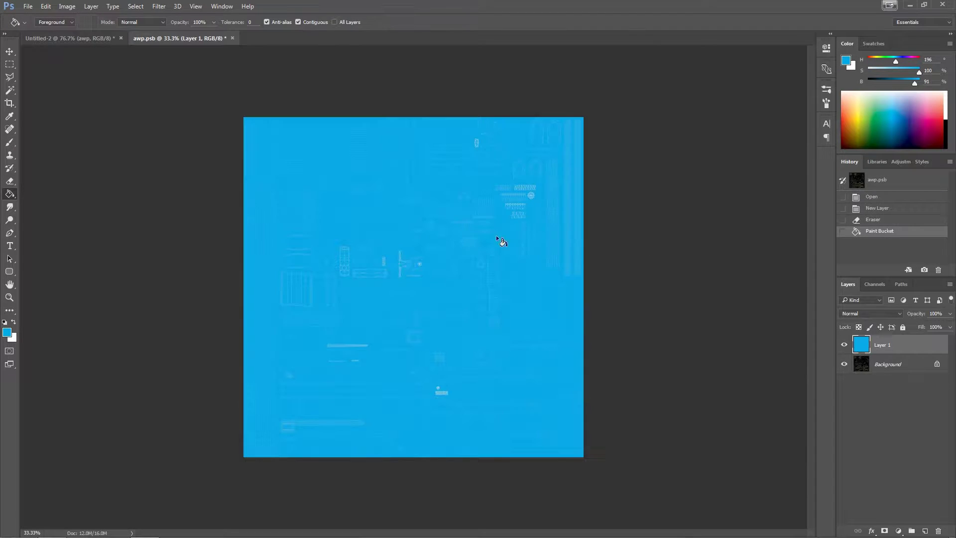
Revert the fill and the stray eraser stroke, and refill the empty layer with the same blue
{"action": "left_click", "coordinate": [899, 220]}
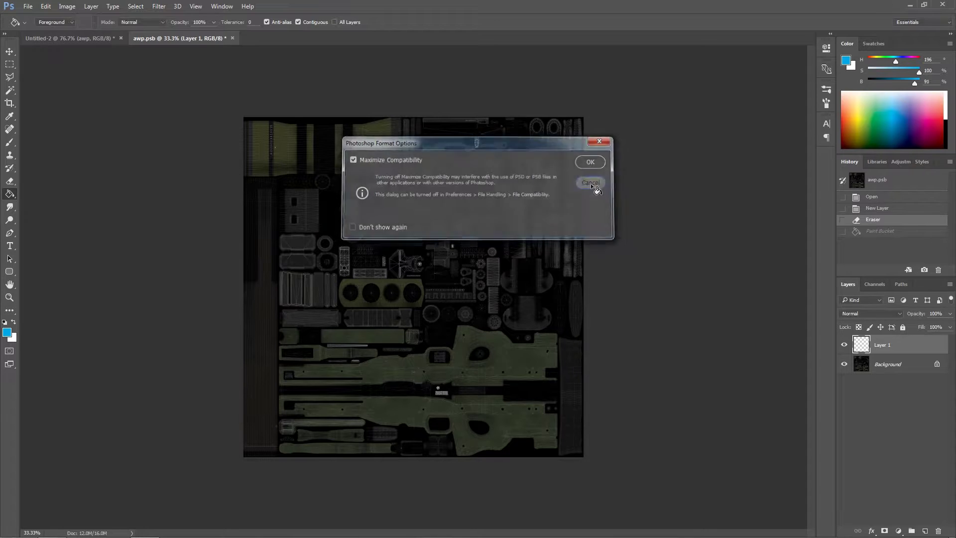
{"action": "left_click", "coordinate": [592, 163]}
{"action": "key", "text": "ctrl+alt+z"}
{"action": "left_click", "coordinate": [439, 214]}
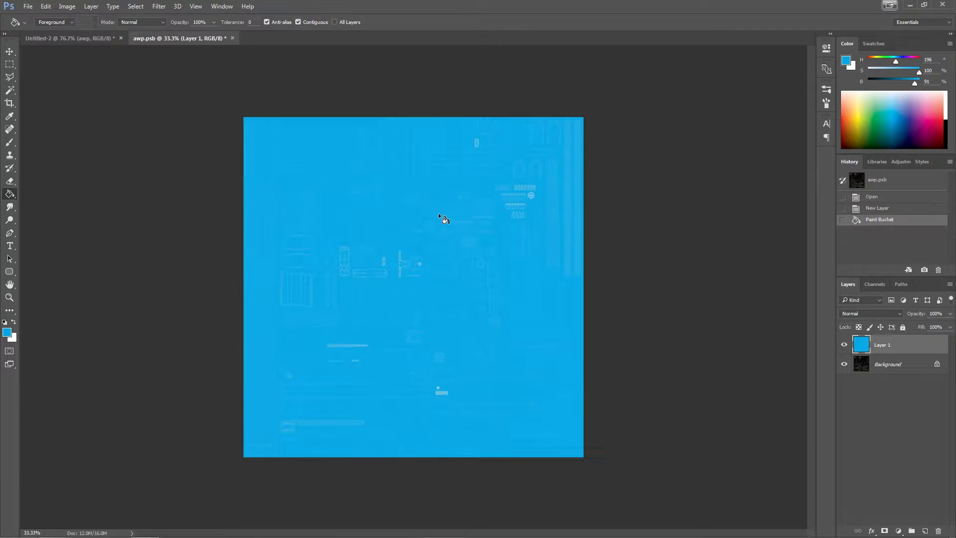
Try the Darken blending mode on the blue layer and set it to Multiply
{"action": "left_click", "coordinate": [882, 312]}
{"action": "left_click", "coordinate": [896, 329]}
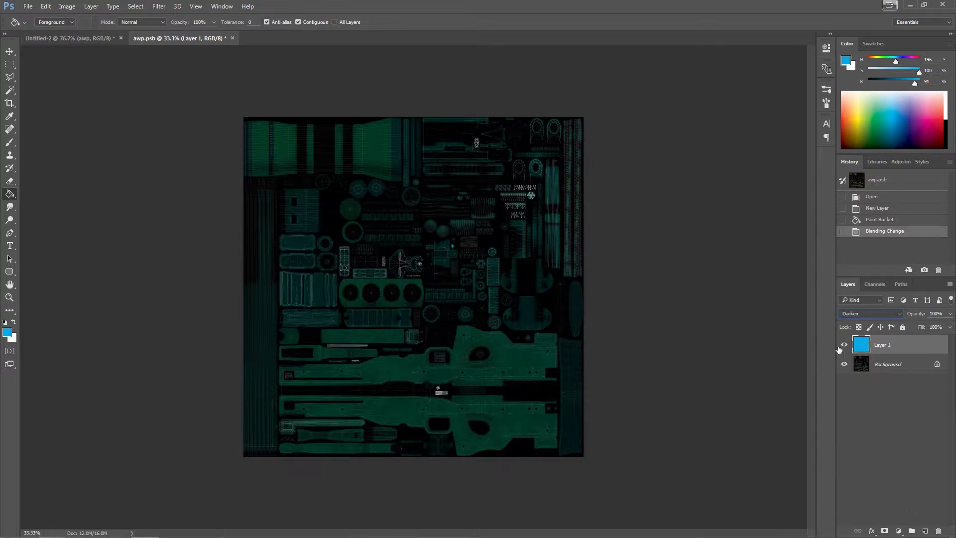
{"action": "left_click", "coordinate": [869, 313]}
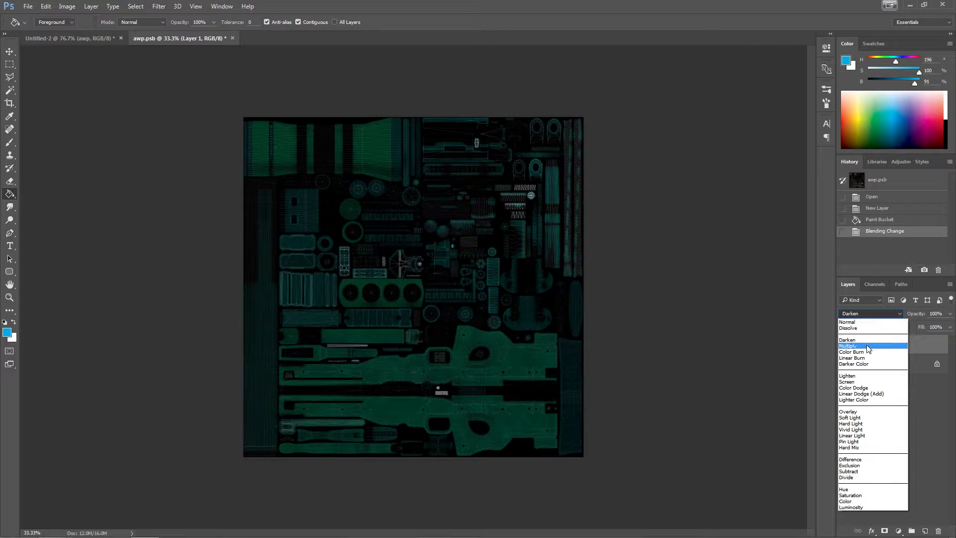
{"action": "left_click", "coordinate": [865, 347]}
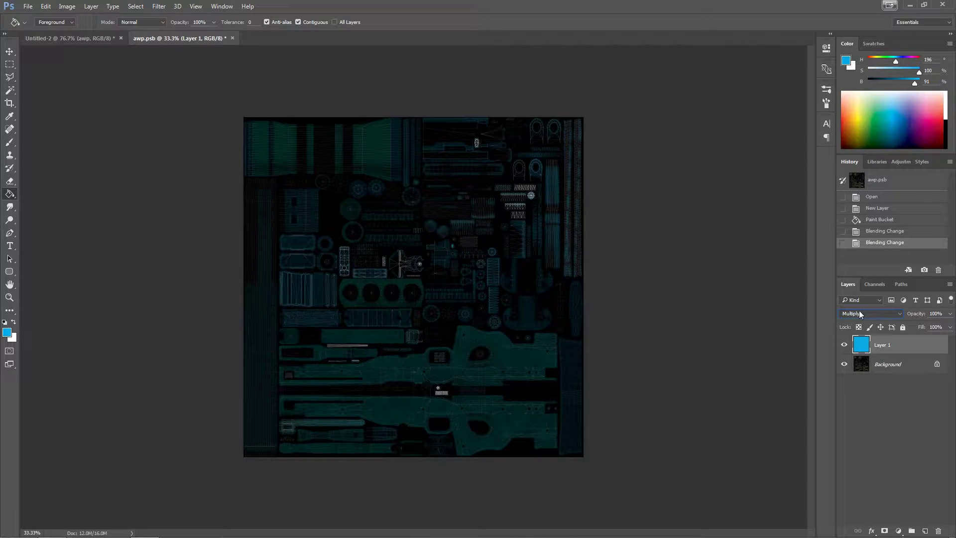
Save the edited awp texture with Maximize Compatibility on and return to the 3D rifle document to update the model
{"action": "left_click", "coordinate": [46, 40]}
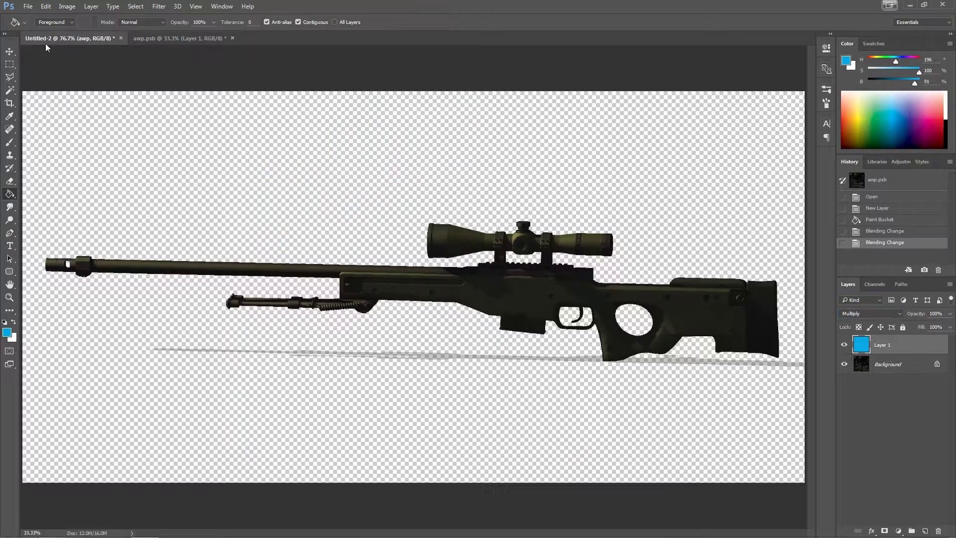
{"action": "left_click", "coordinate": [193, 41]}
{"action": "key", "text": "ctrl+s"}
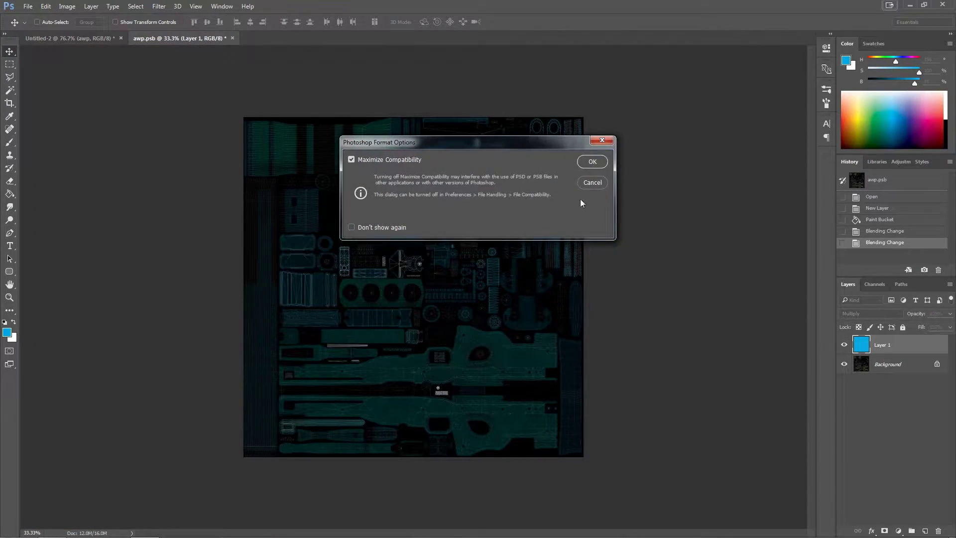
{"action": "left_click", "coordinate": [596, 168]}
{"action": "left_click", "coordinate": [90, 38]}
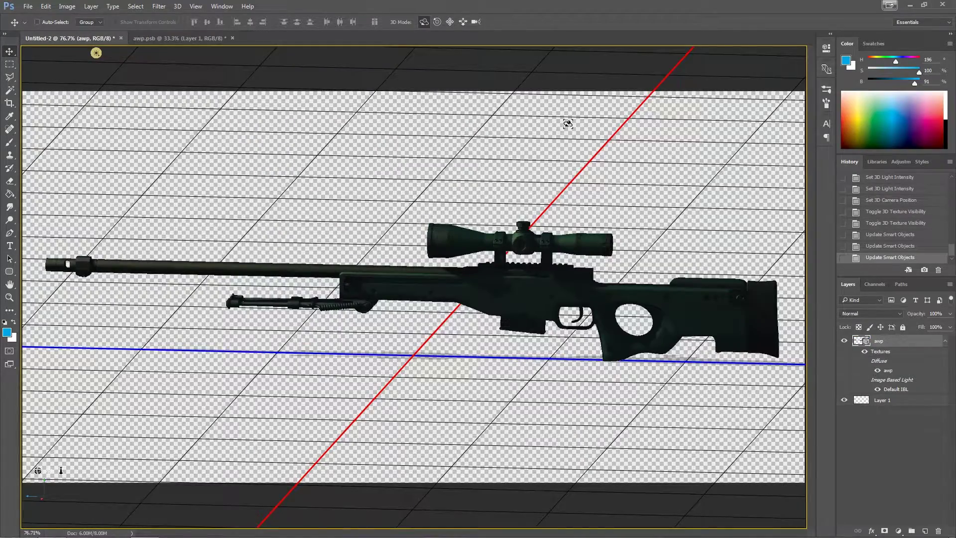
Orbit the camera to a level side view and rotate the infinite light to shine more directly on the rifle's visible side
{"action": "mouse_move", "coordinate": [657, 133]}
{"action": "left_mouse_down"}
{"action": "mouse_move", "coordinate": [256, 170]}
{"action": "mouse_move", "coordinate": [476, 178]}
{"action": "mouse_move", "coordinate": [547, 159]}
{"action": "mouse_move", "coordinate": [456, 128]}
{"action": "mouse_move", "coordinate": [573, 130]}
{"action": "mouse_move", "coordinate": [653, 104]}
{"action": "mouse_move", "coordinate": [673, 127]}
{"action": "left_mouse_up"}
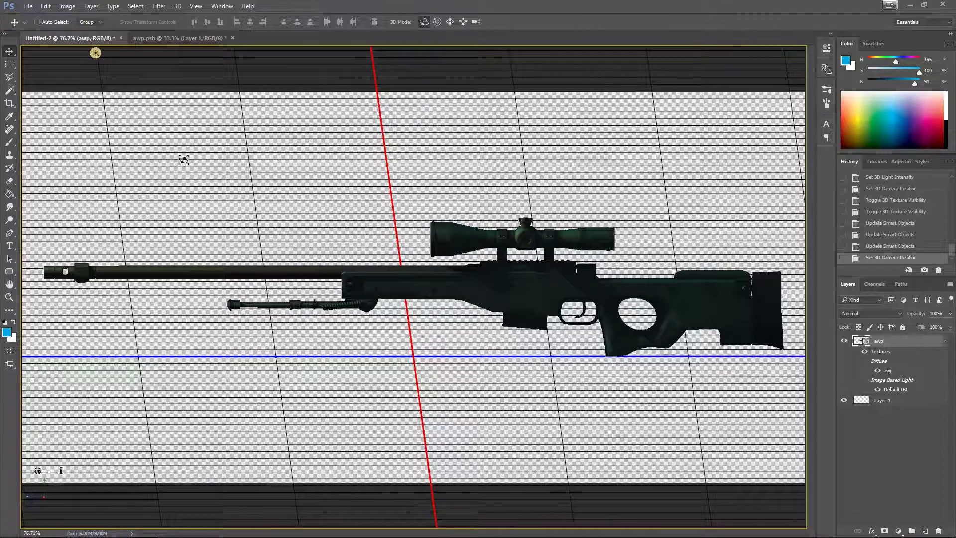
{"action": "left_click", "coordinate": [95, 52]}
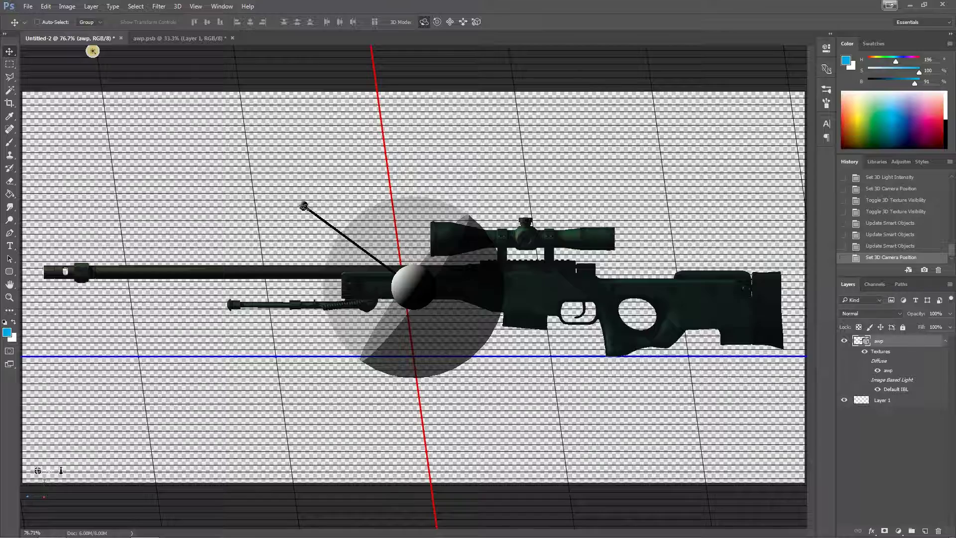
{"action": "left_click_drag", "start_coordinate": [303, 206], "coordinate": [359, 268]}
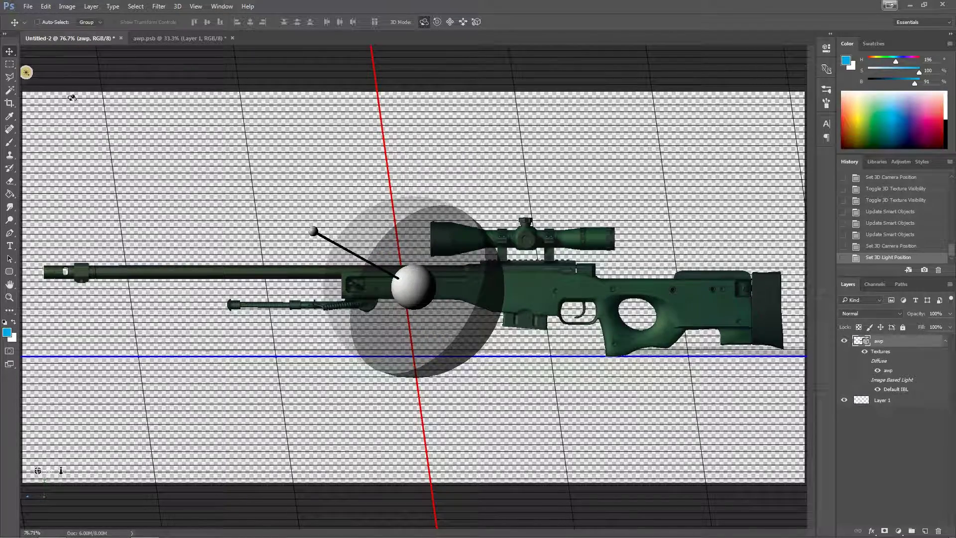
{"action": "left_click", "coordinate": [382, 107]}
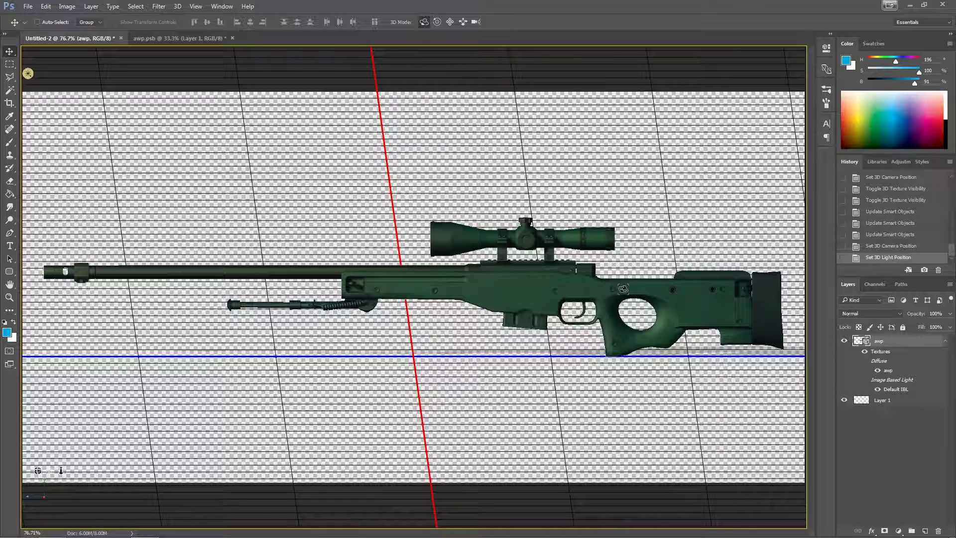